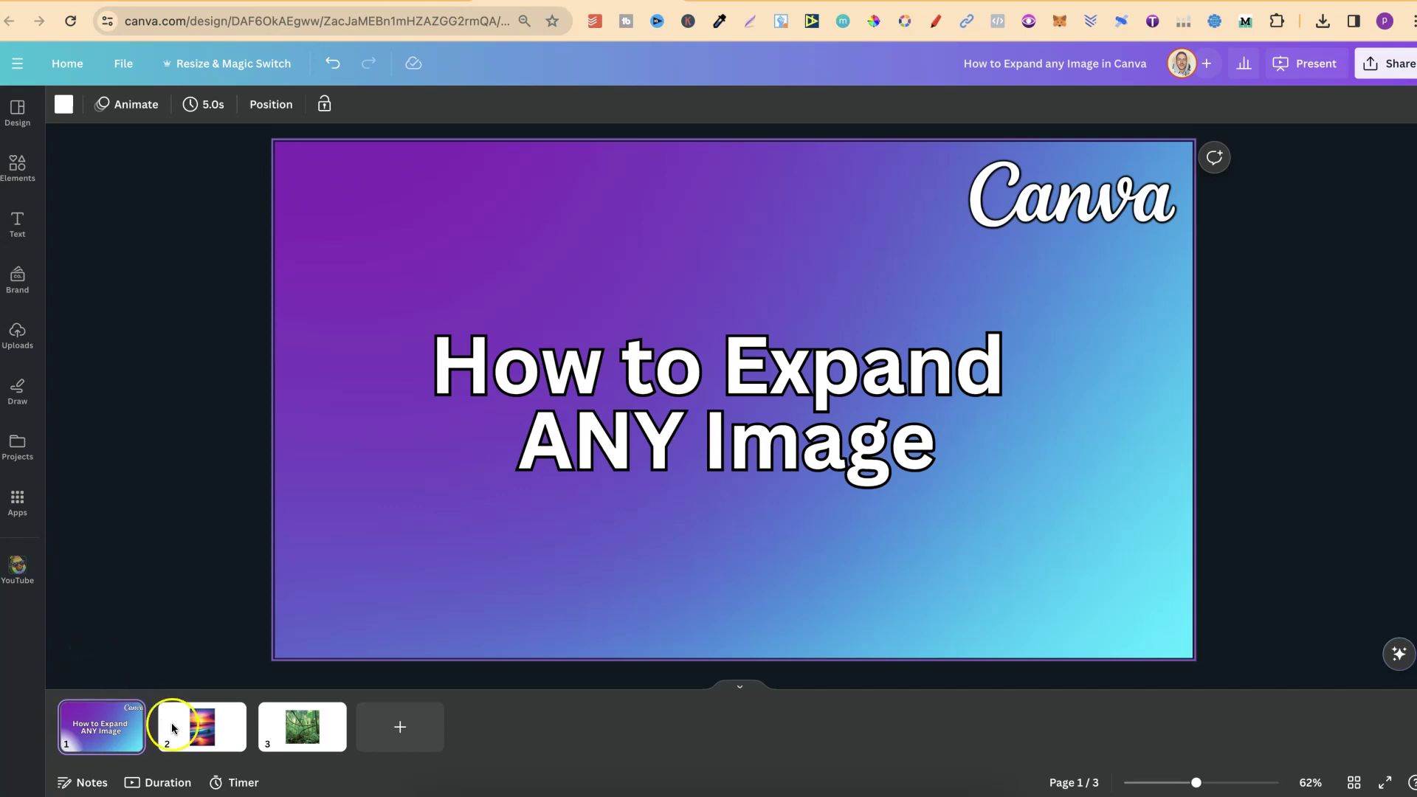
# Go to slide 2 with the beach sunset photo, glancing at slide 3 before settling back
pyautogui.click(194, 730)
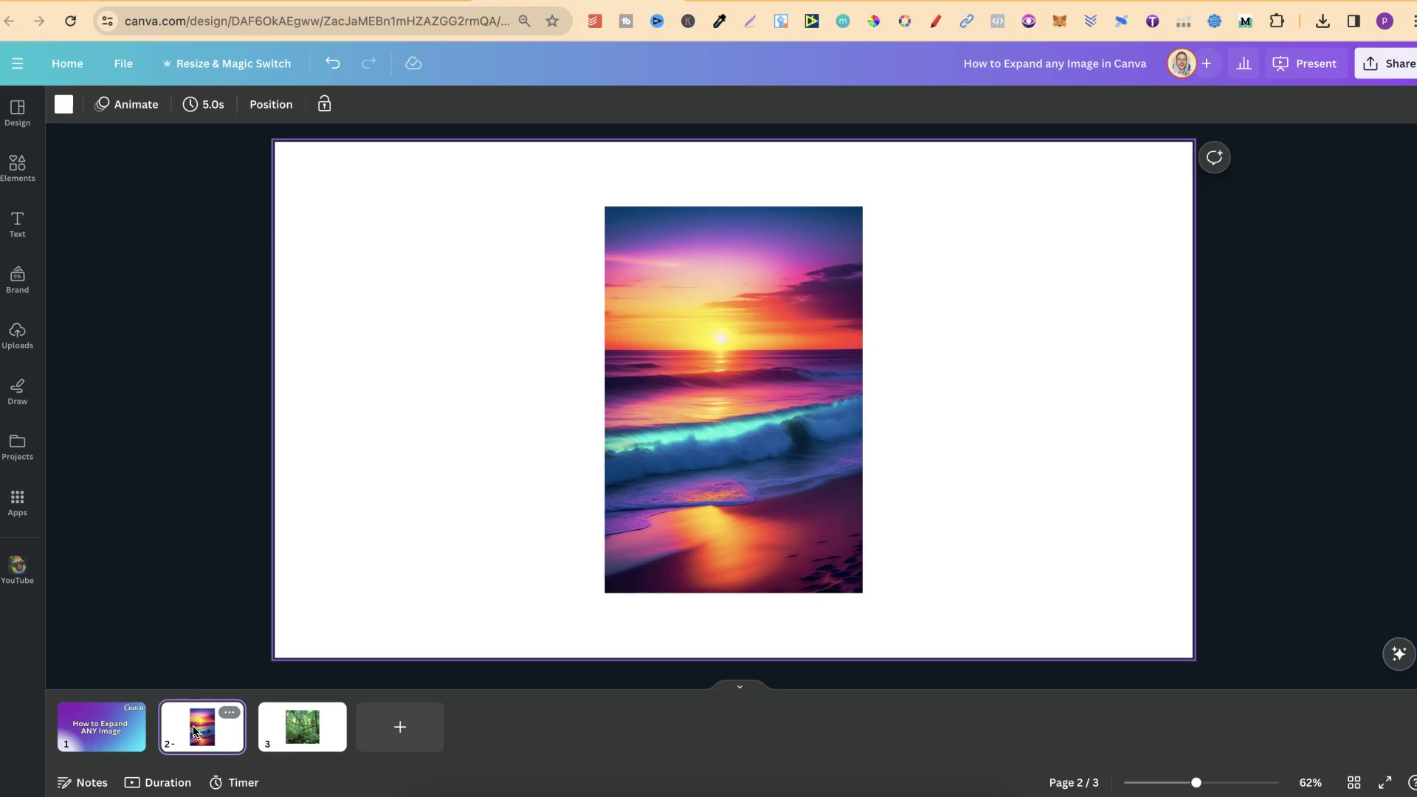
pyautogui.click(196, 729)
pyautogui.press('Right')
pyautogui.press('Left')
pyautogui.press('Right')
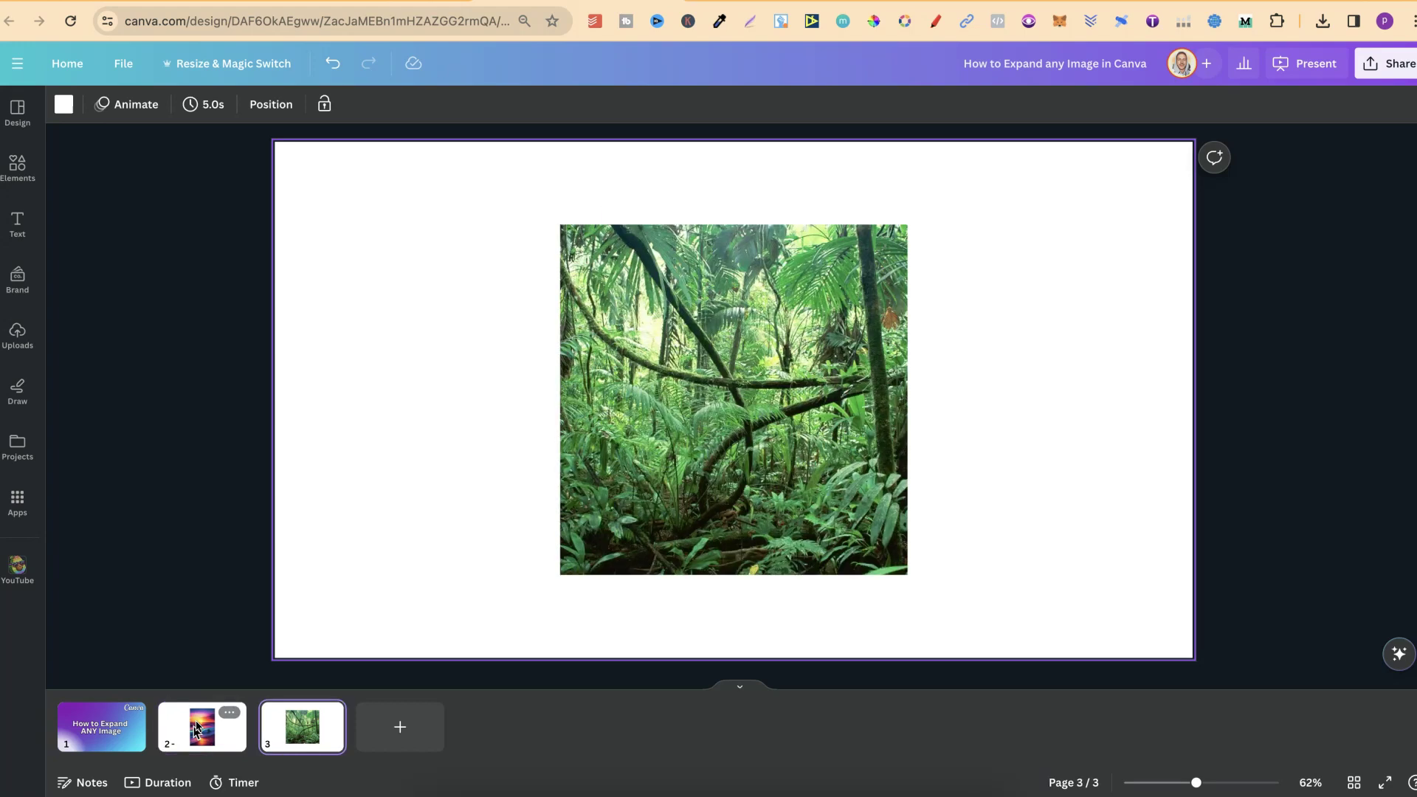
pyautogui.press('Left')
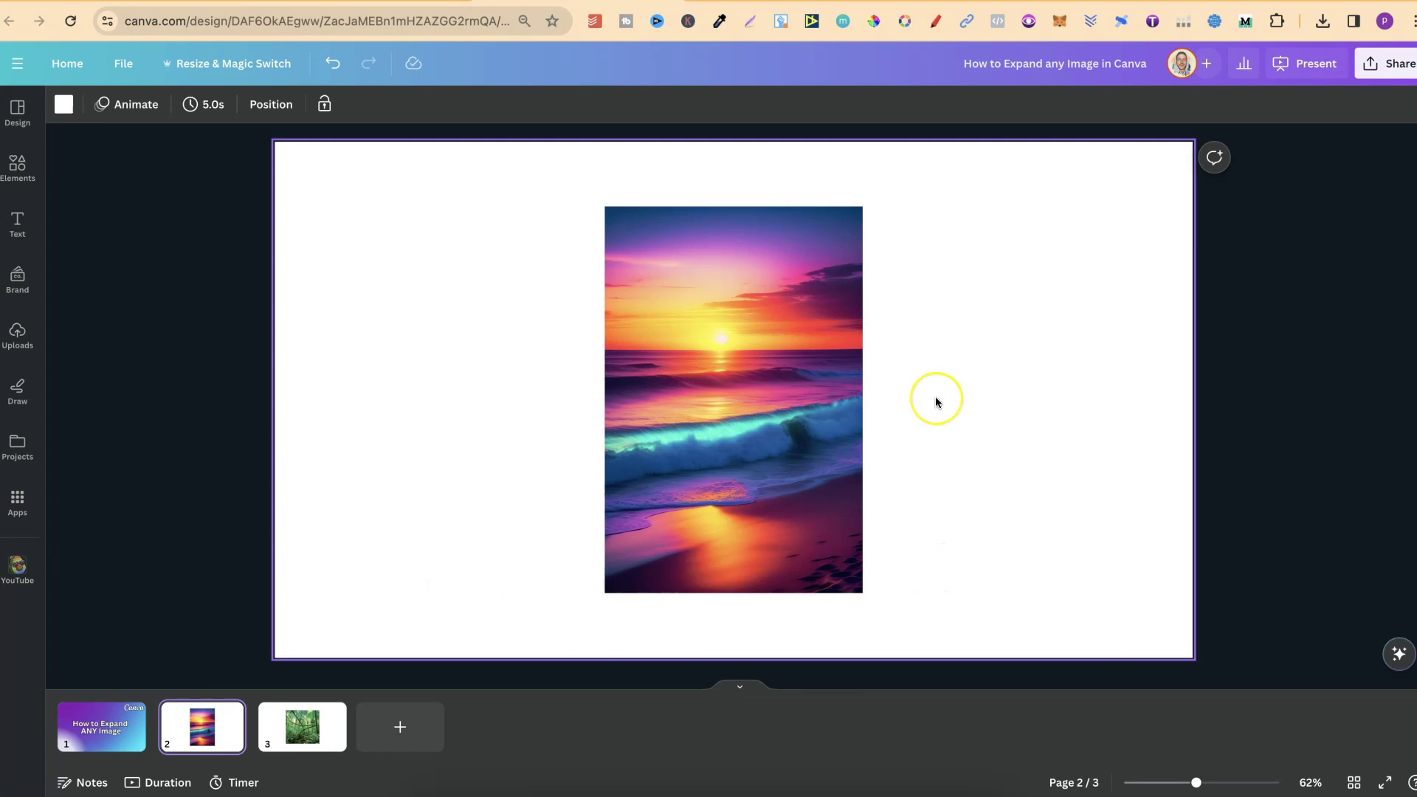
# Open Edit photo for the sunset image, revert to the old editor, then return to the new editor
pyautogui.click(750, 402)
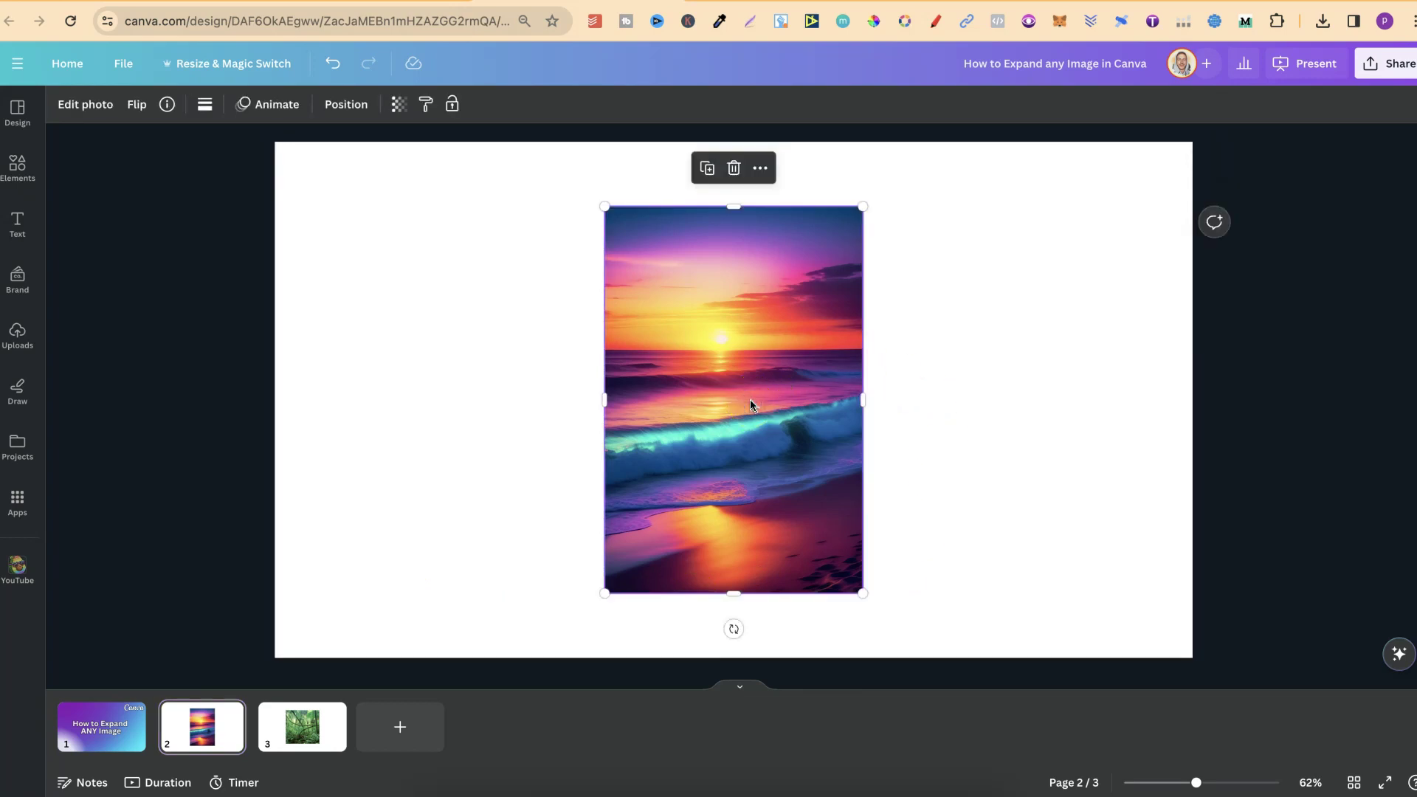
pyautogui.click(101, 108)
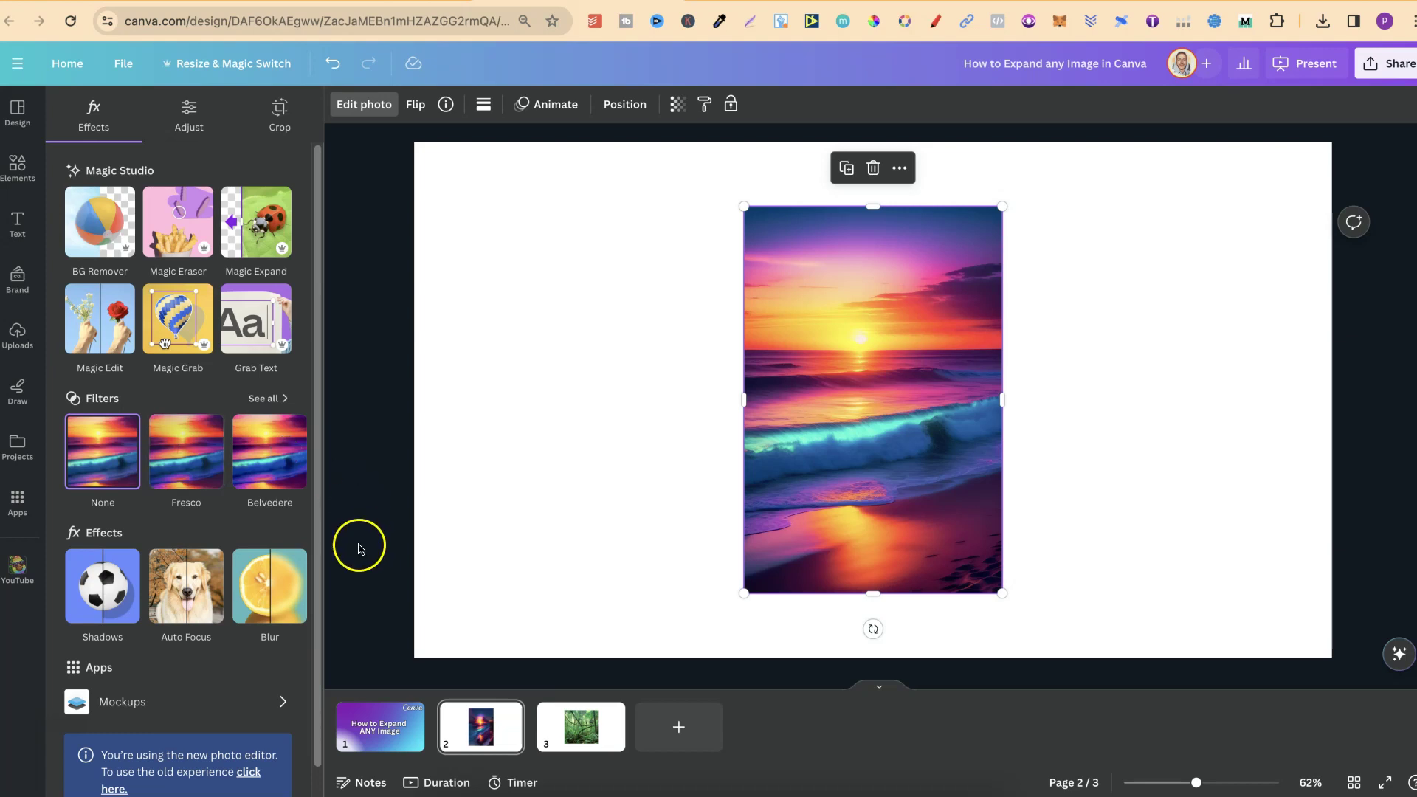
pyautogui.scroll(-1, 223, 679)
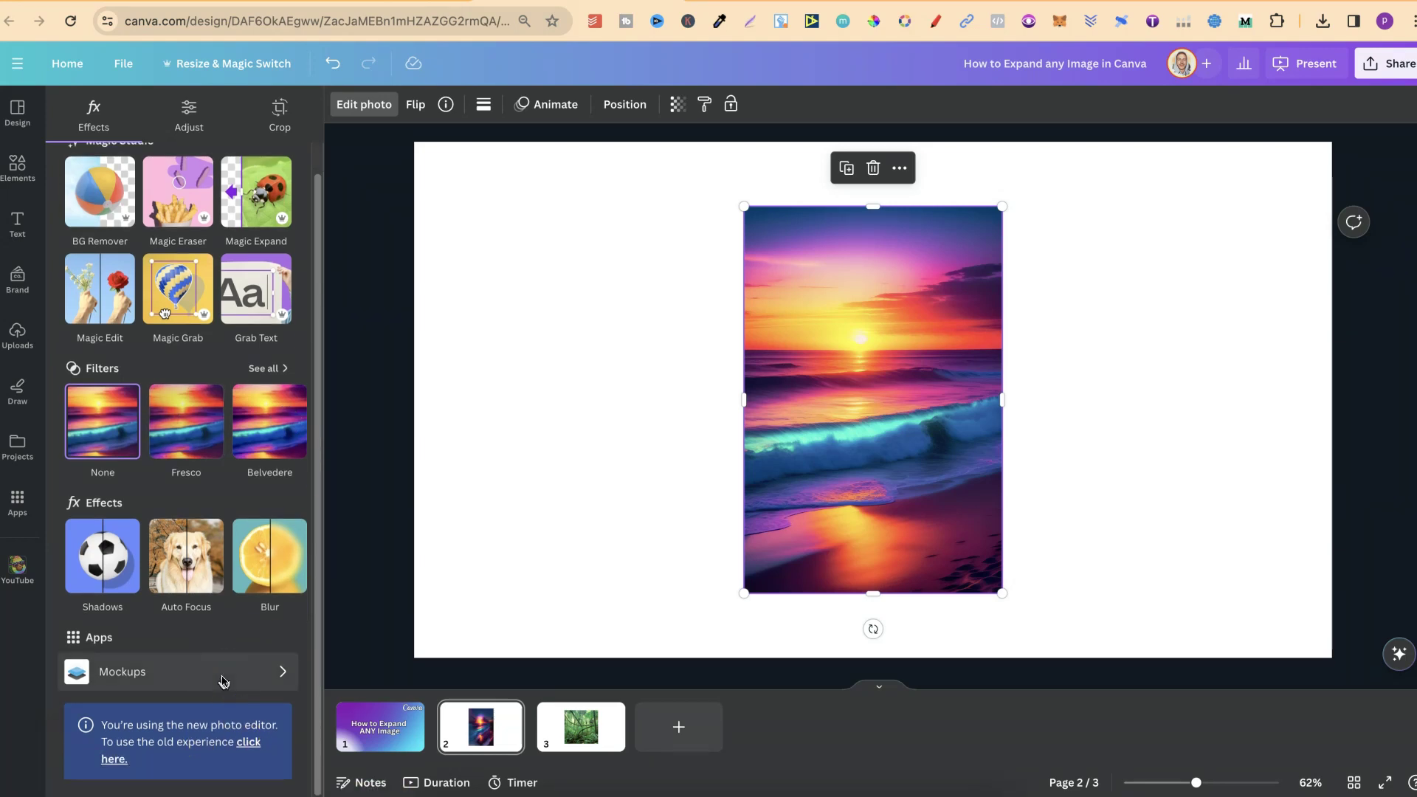
pyautogui.click(249, 747)
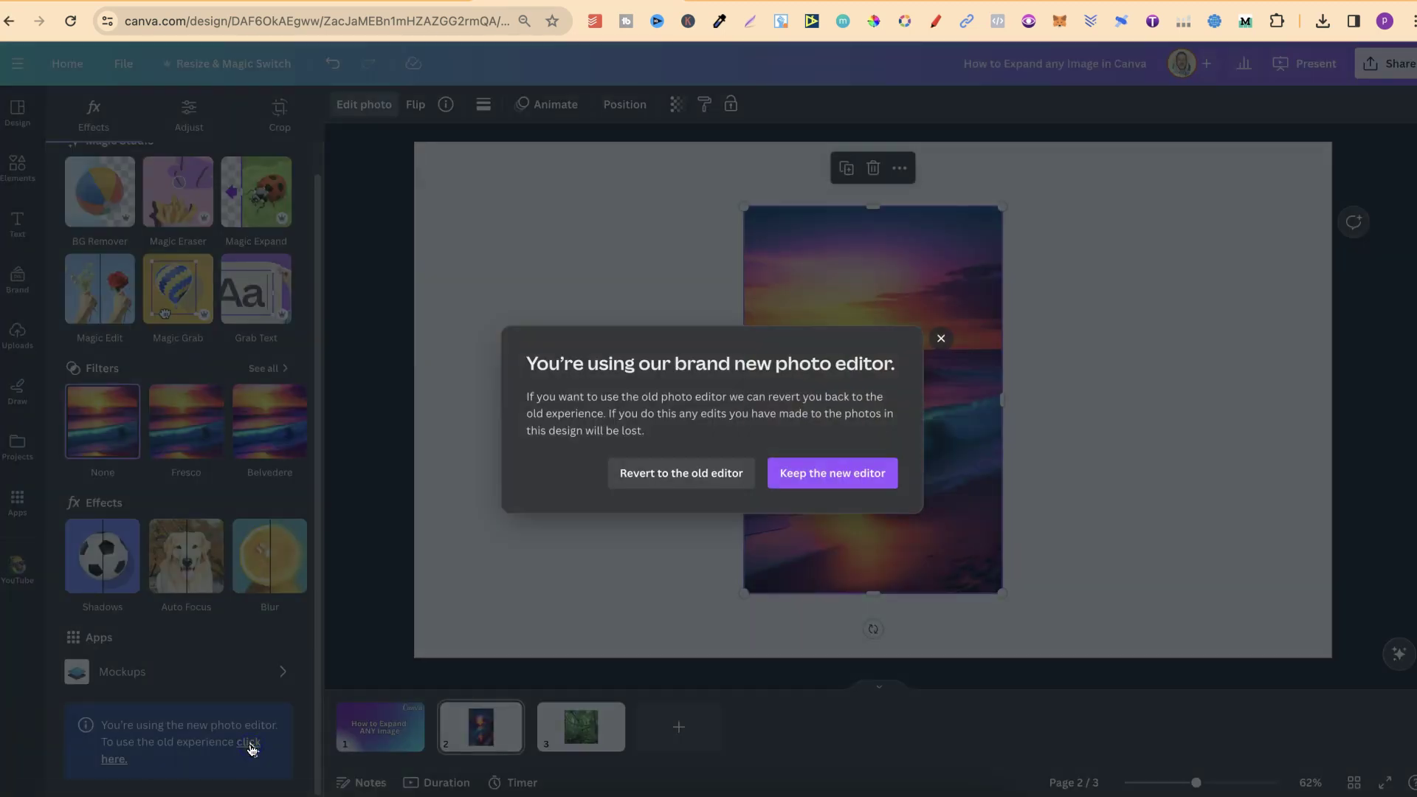
pyautogui.click(702, 484)
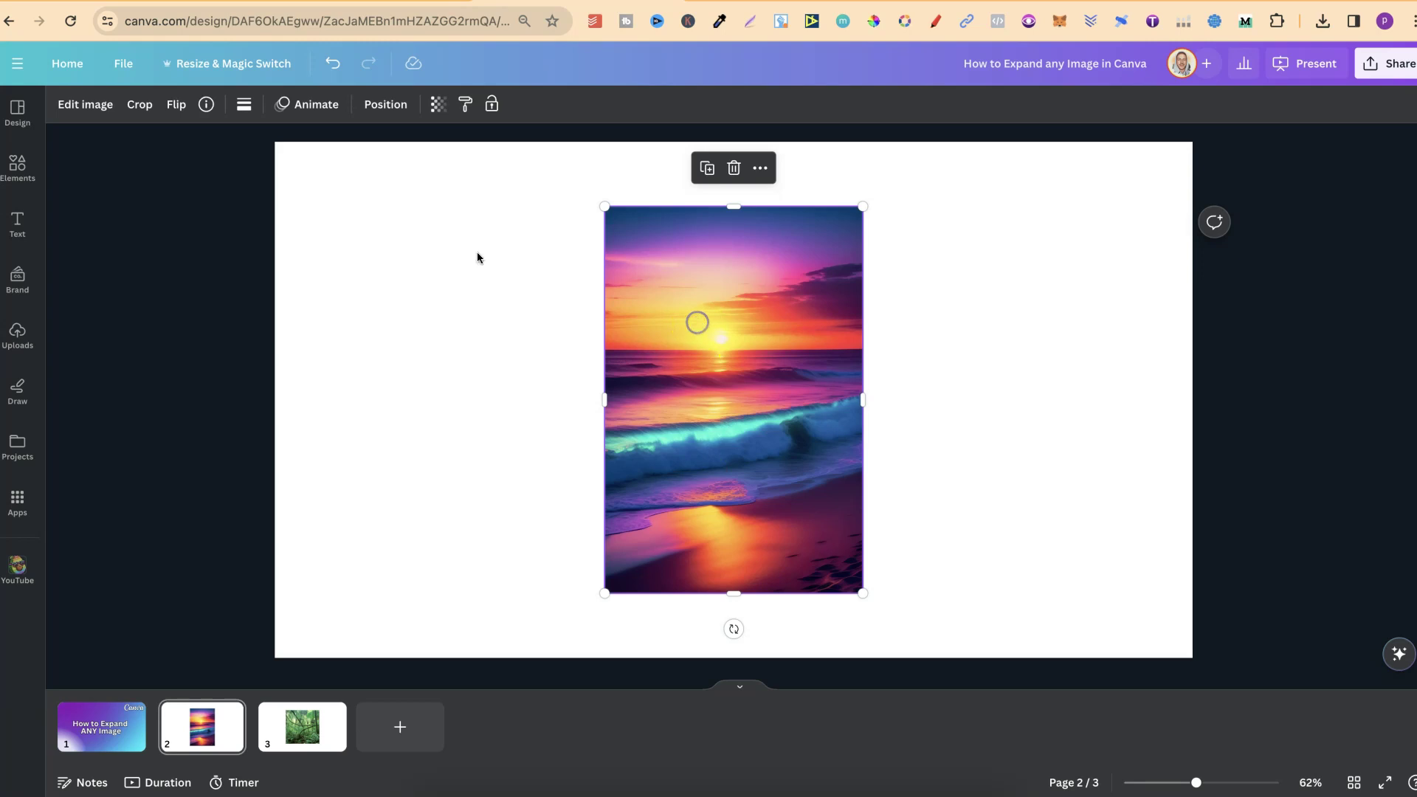
pyautogui.click(95, 105)
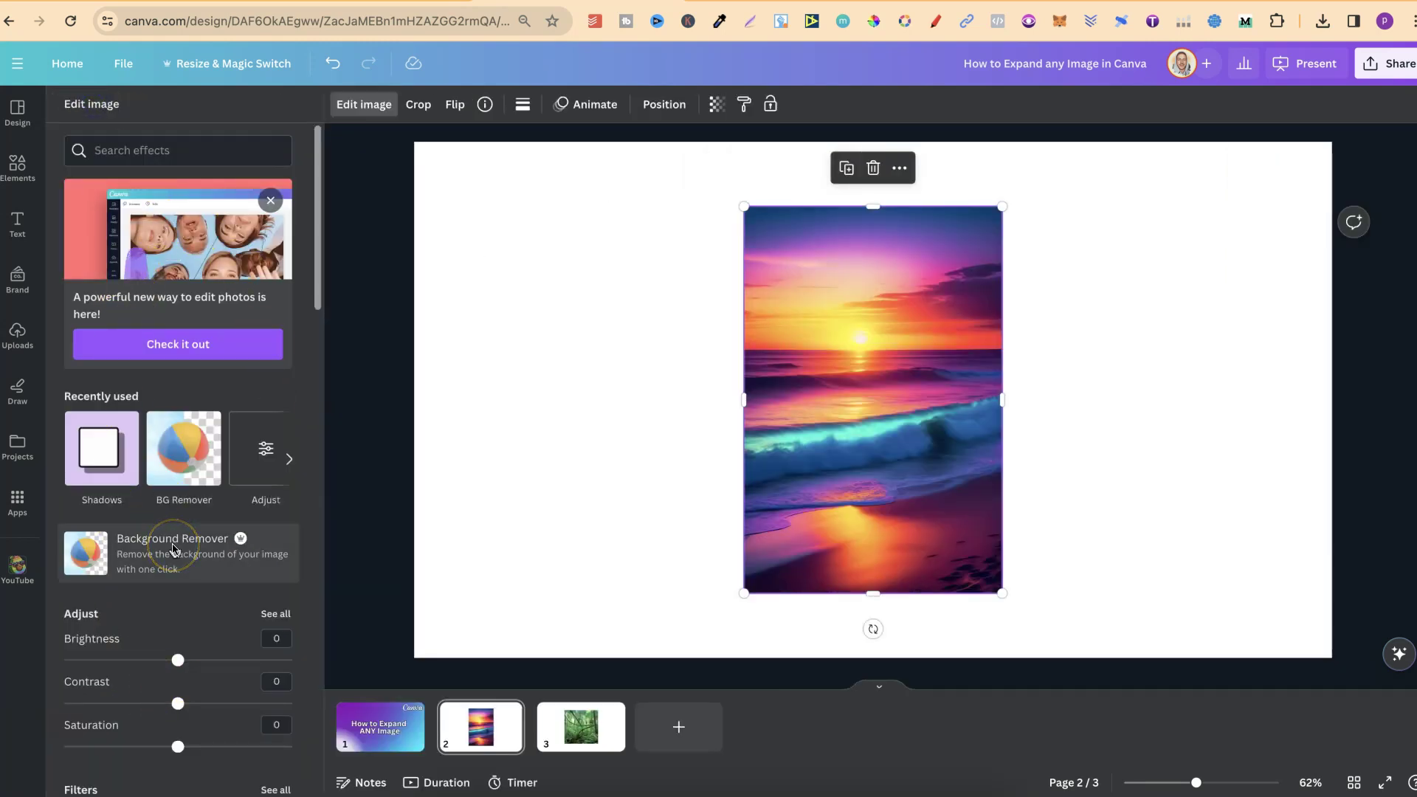
pyautogui.click(165, 343)
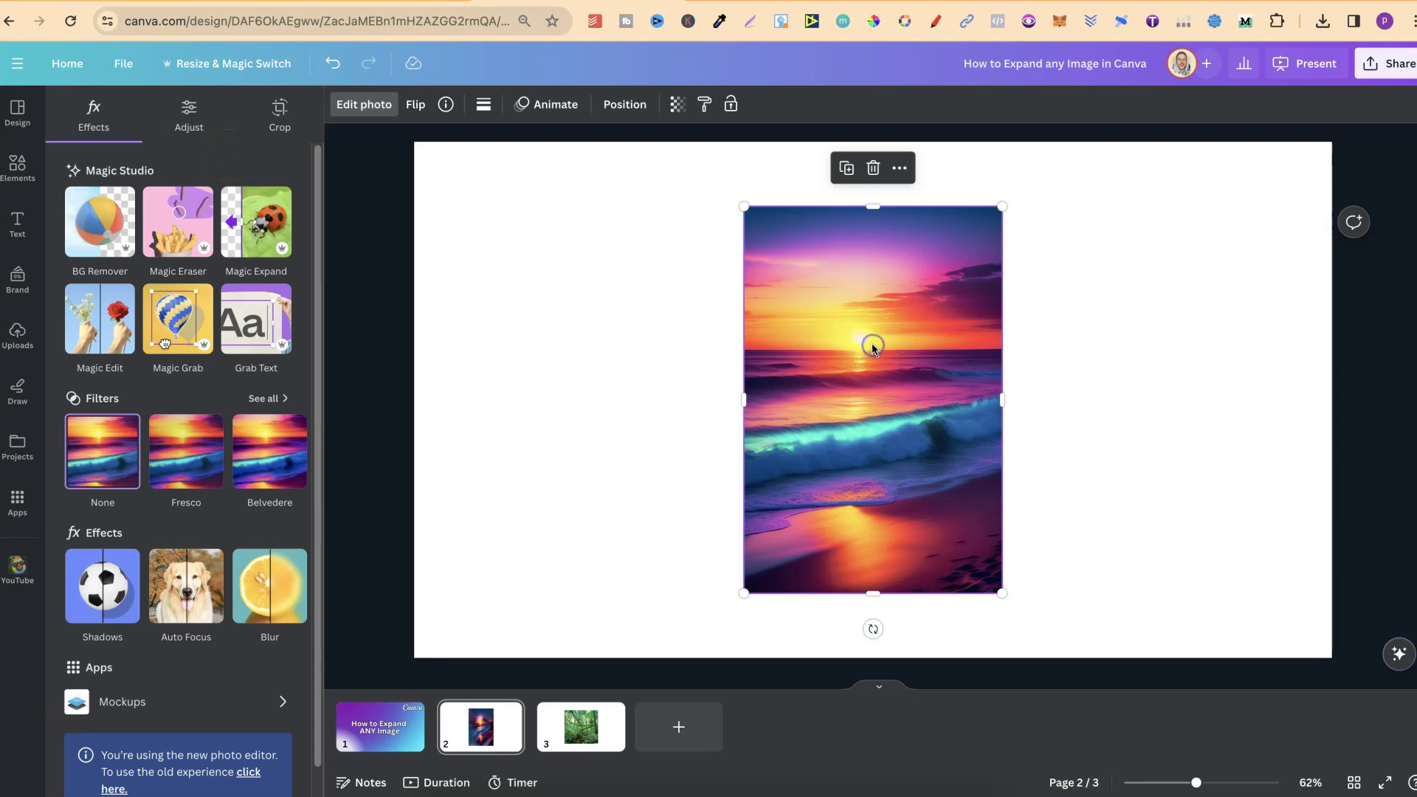
# Run Magic Expand on the sunset photo with the Whole Page size selected
pyautogui.click(244, 227)
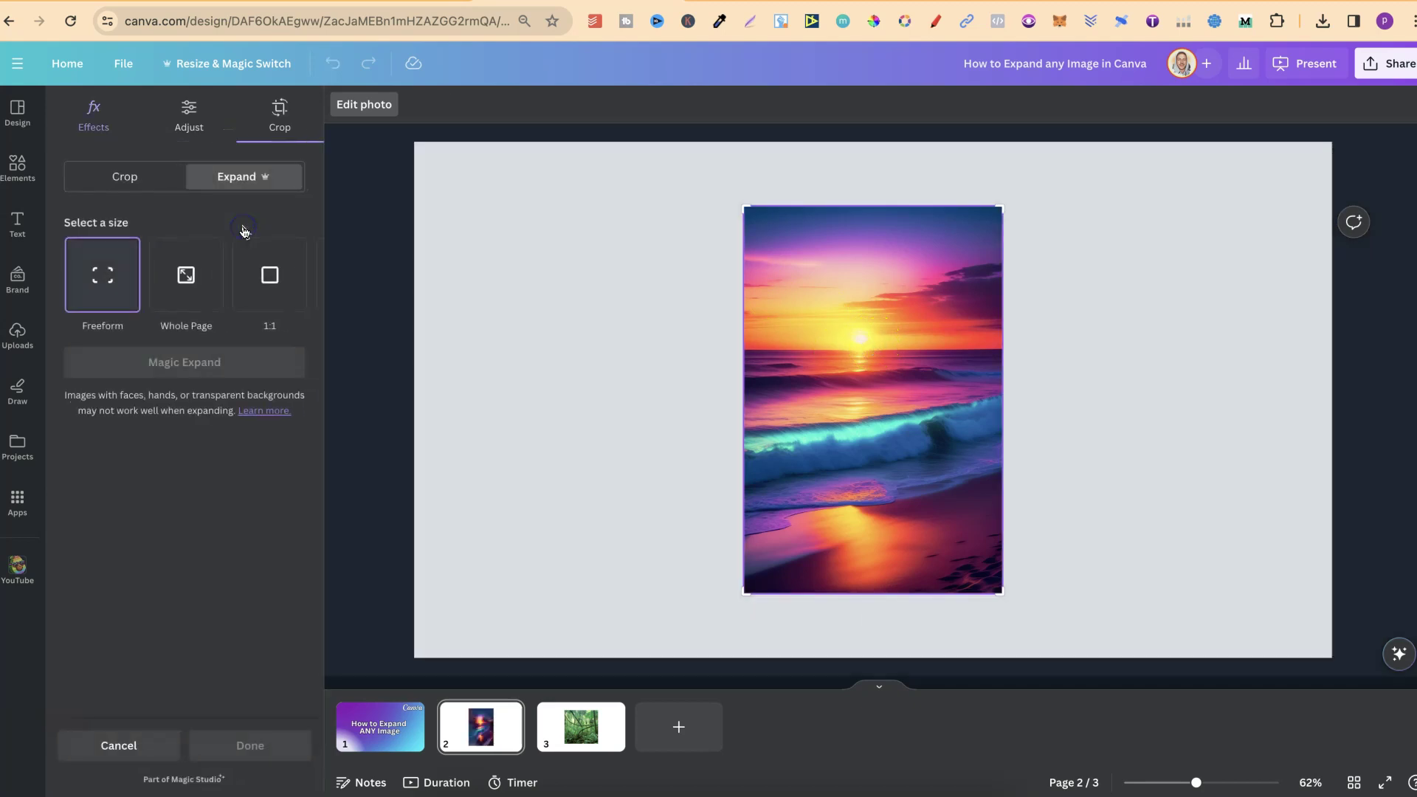
pyautogui.click(95, 118)
pyautogui.click(104, 176)
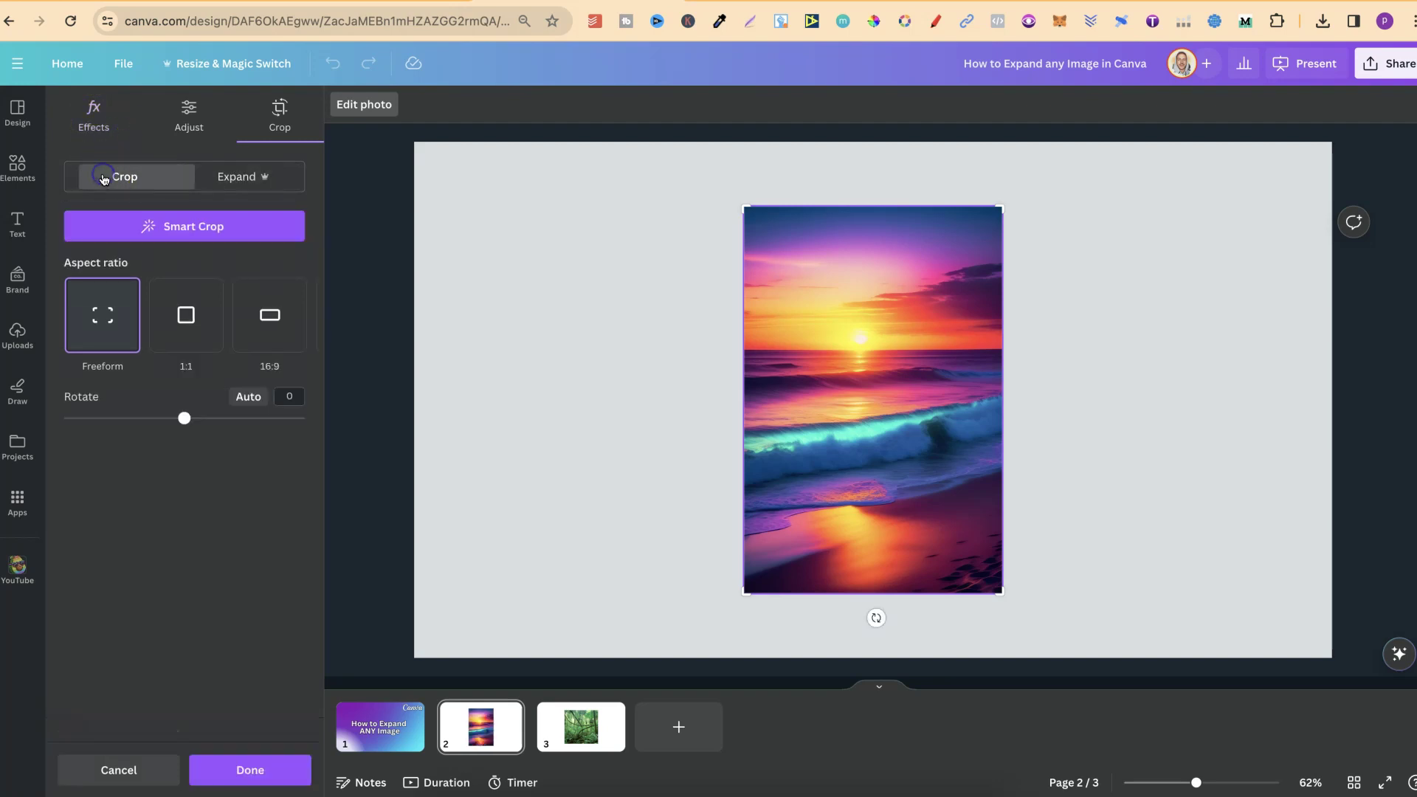
pyautogui.click(219, 175)
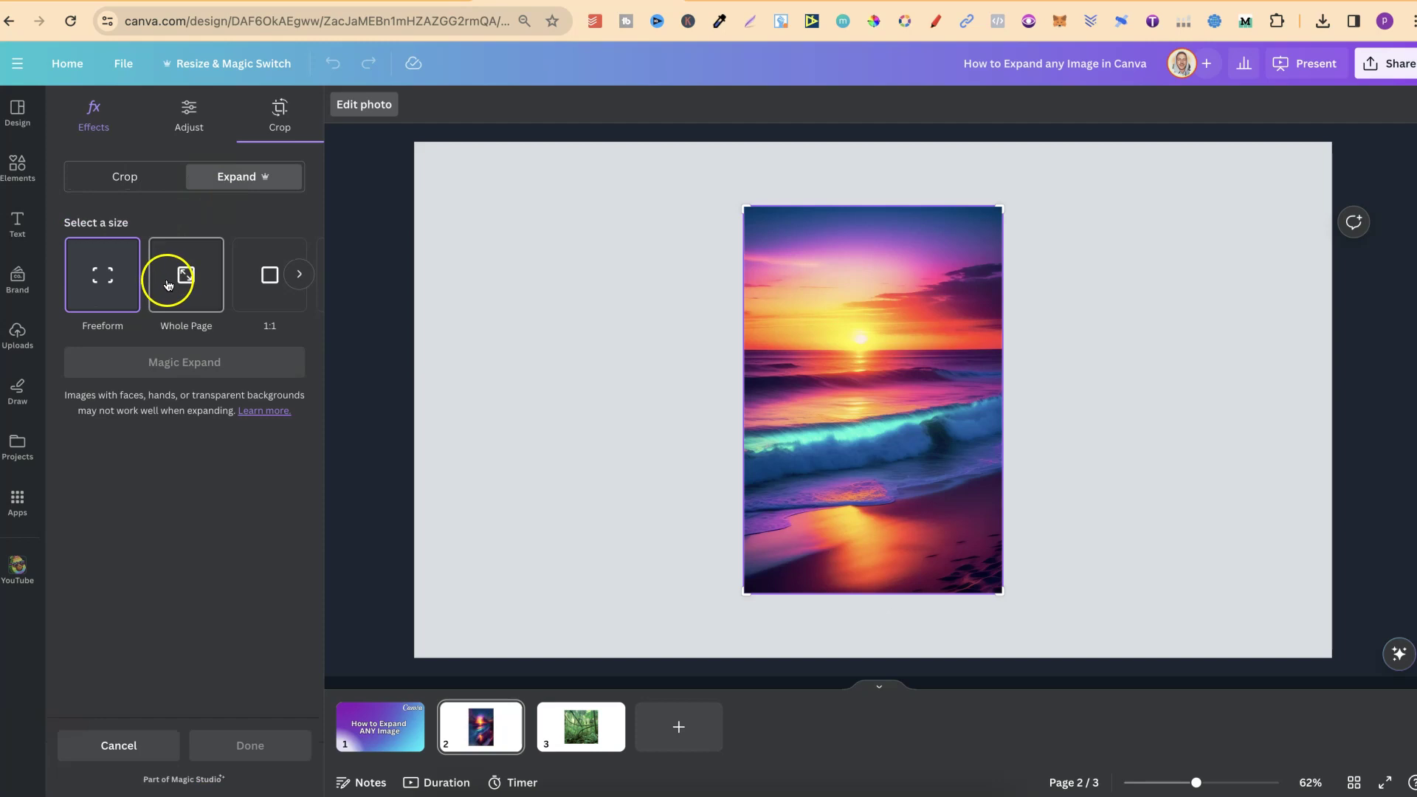
pyautogui.moveTo(291, 288)
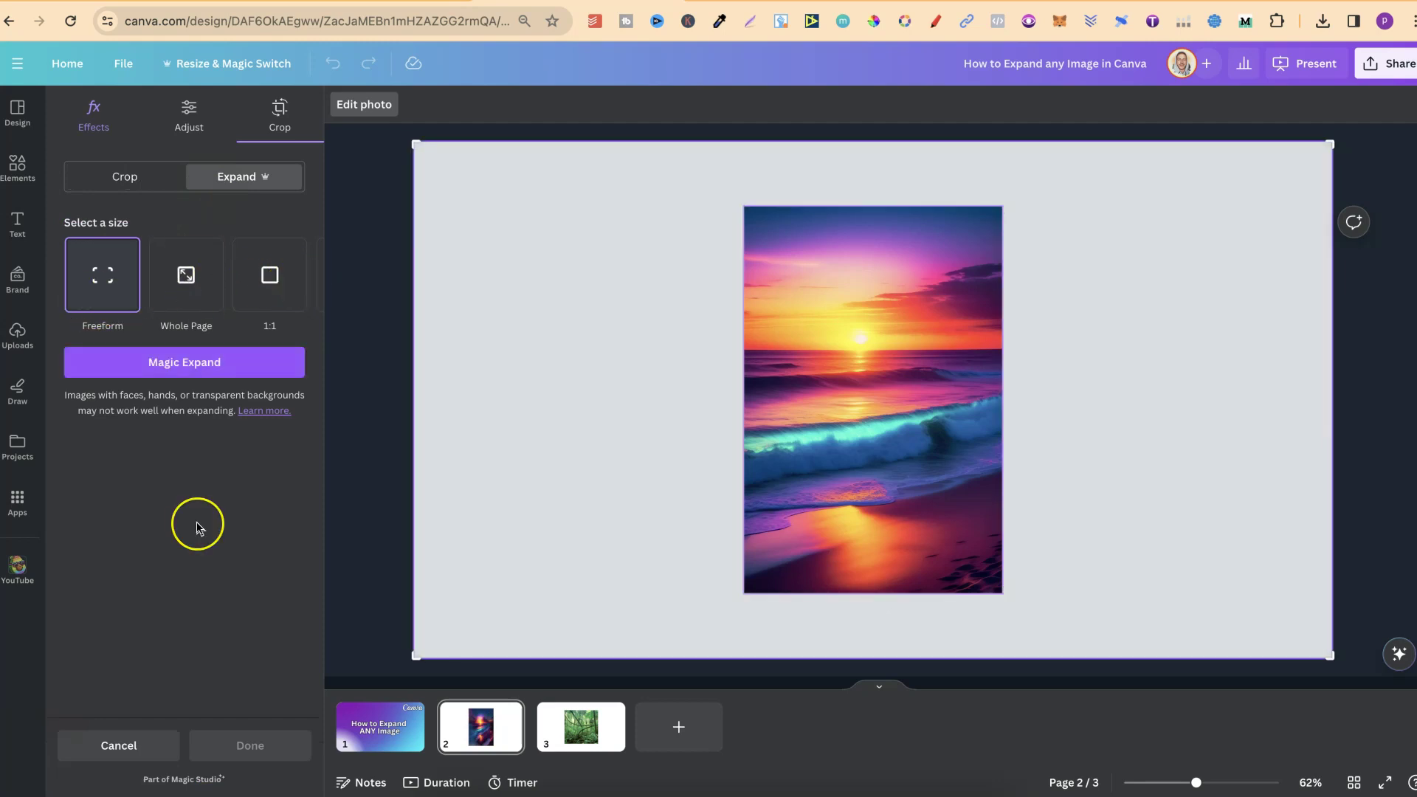
pyautogui.click(187, 275)
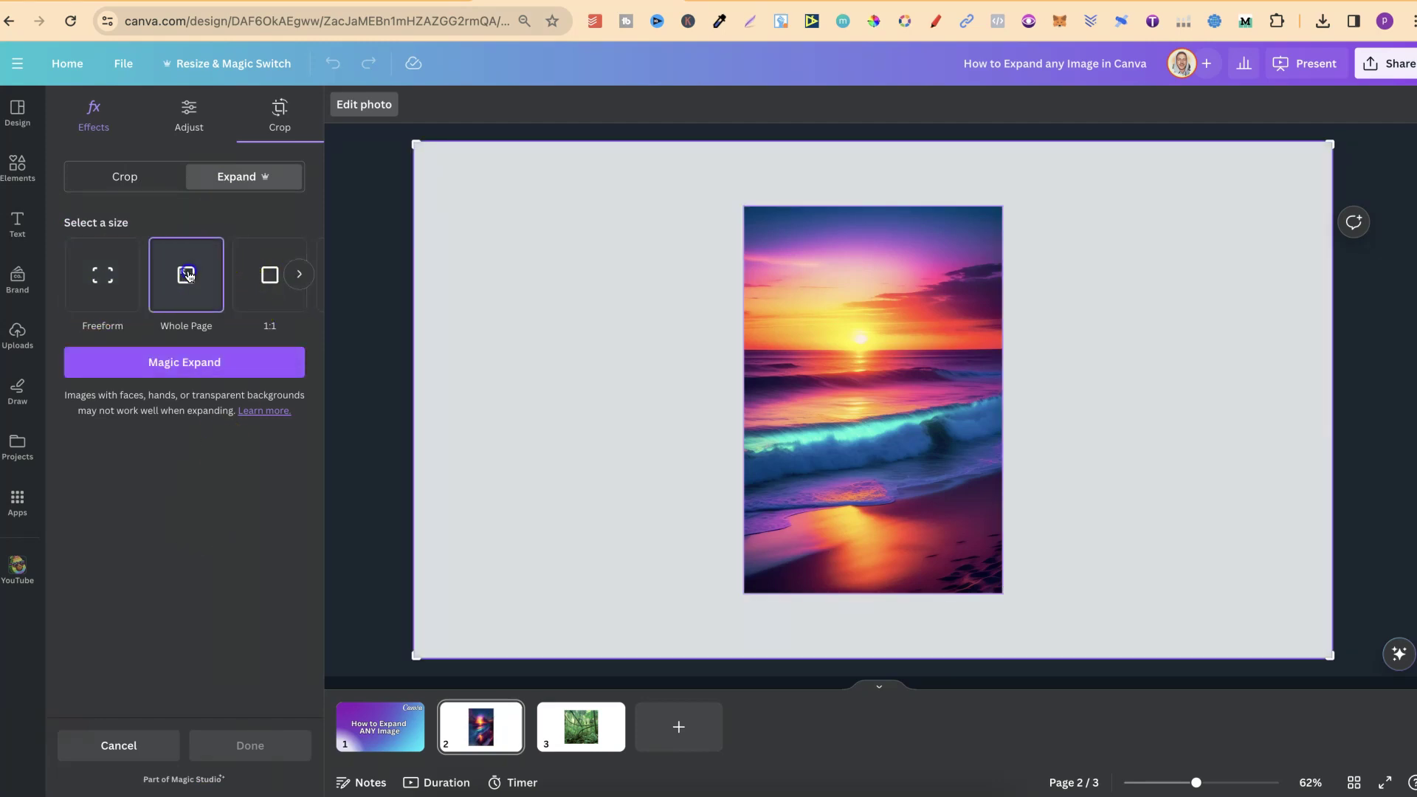
pyautogui.click(228, 361)
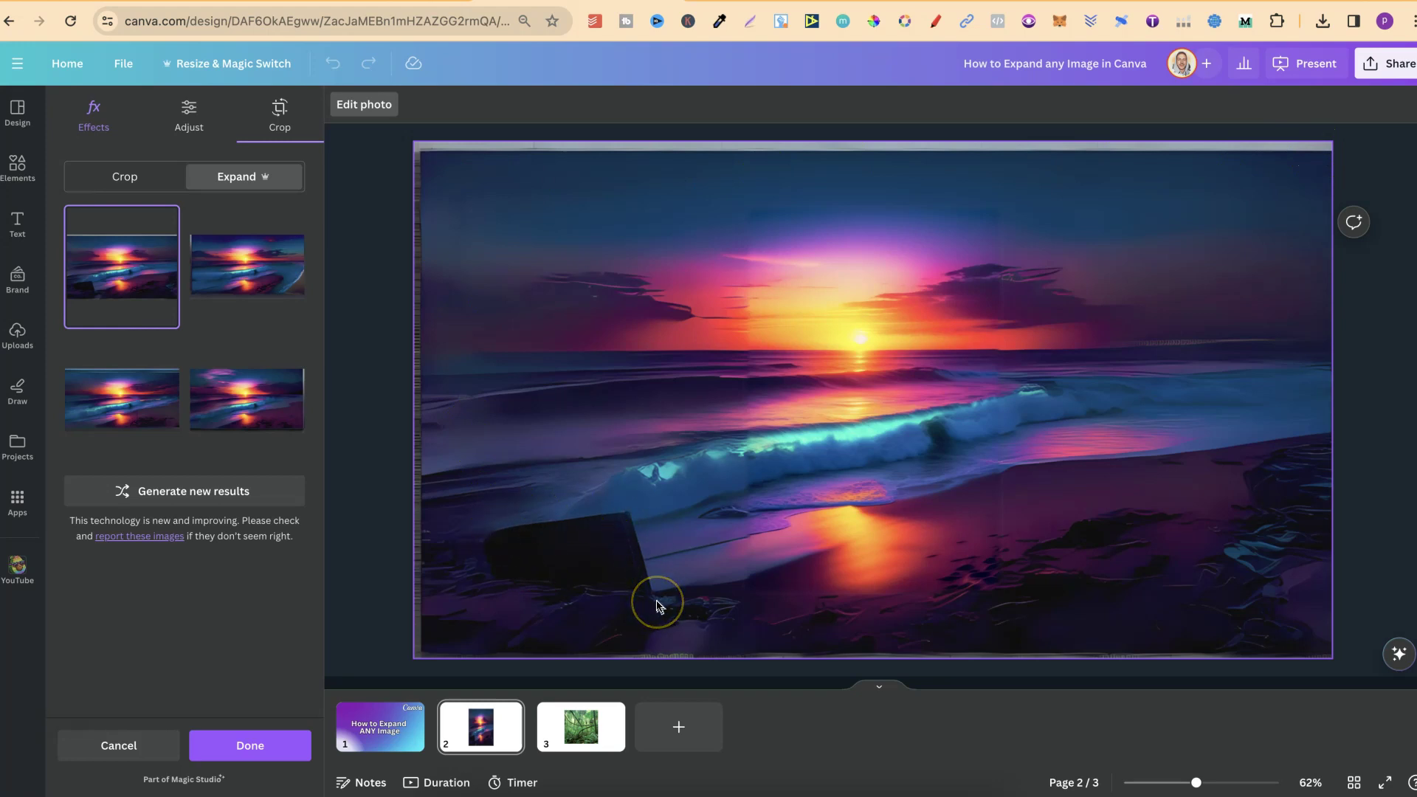
# Compare the expanded sunset results and apply the fourth version to slide 2
pyautogui.click(250, 280)
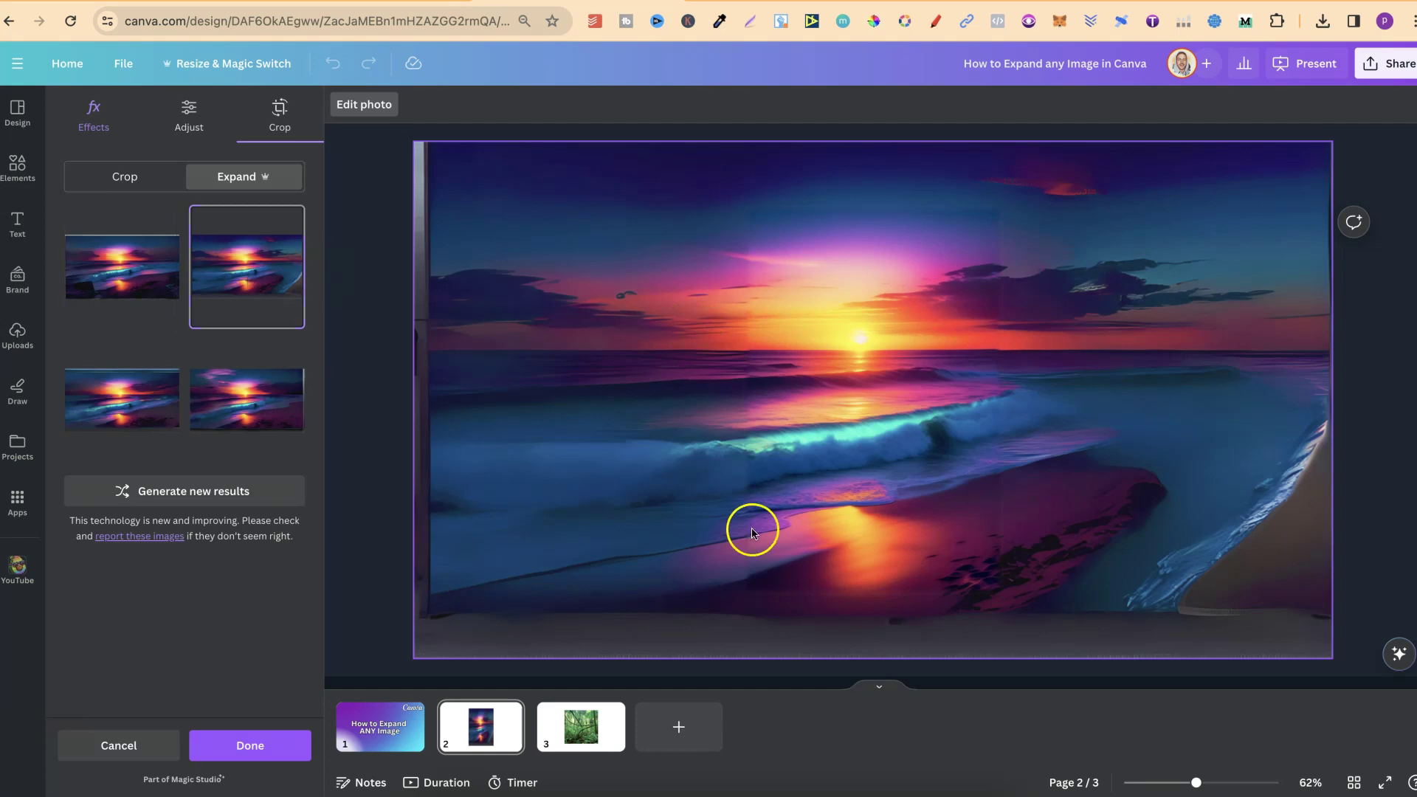
pyautogui.click(136, 408)
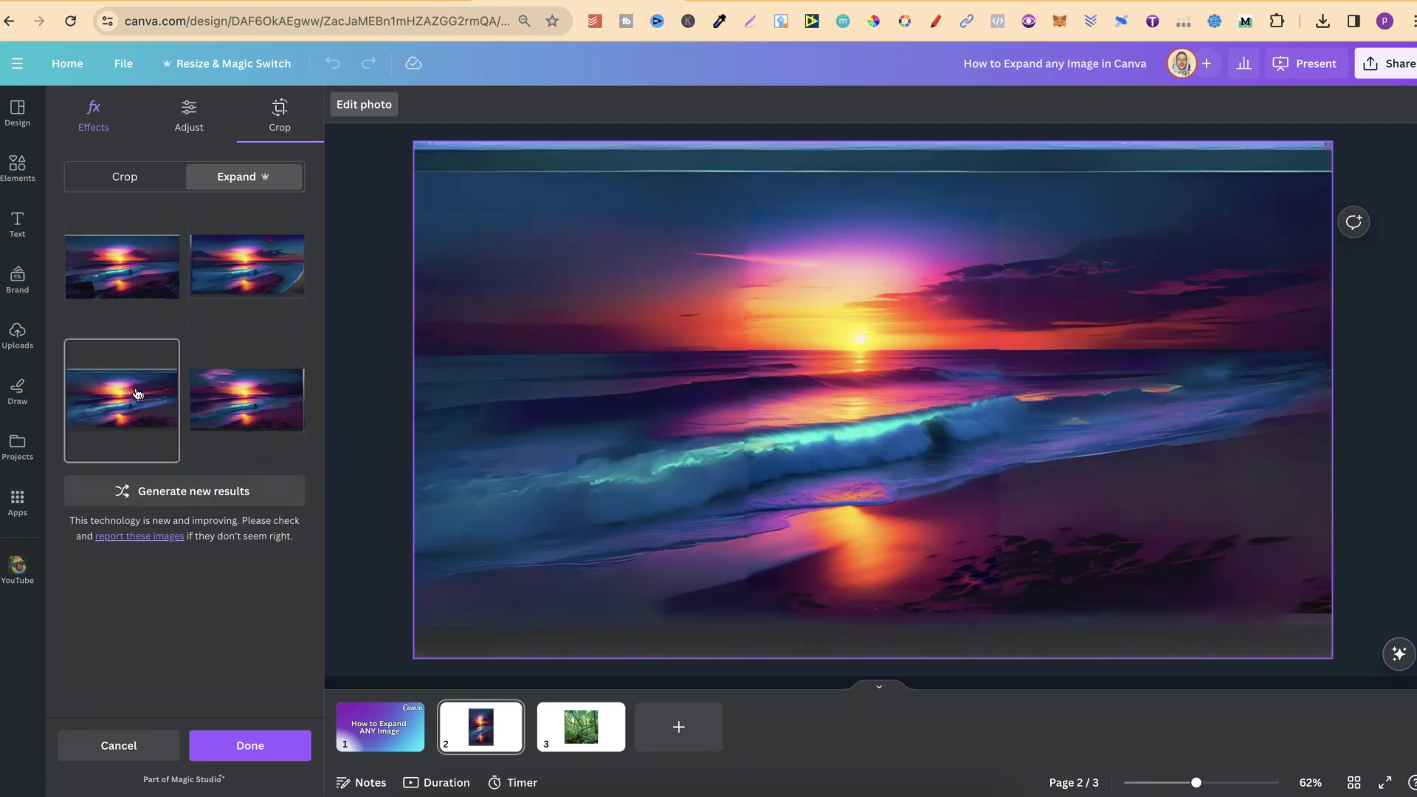
pyautogui.click(280, 386)
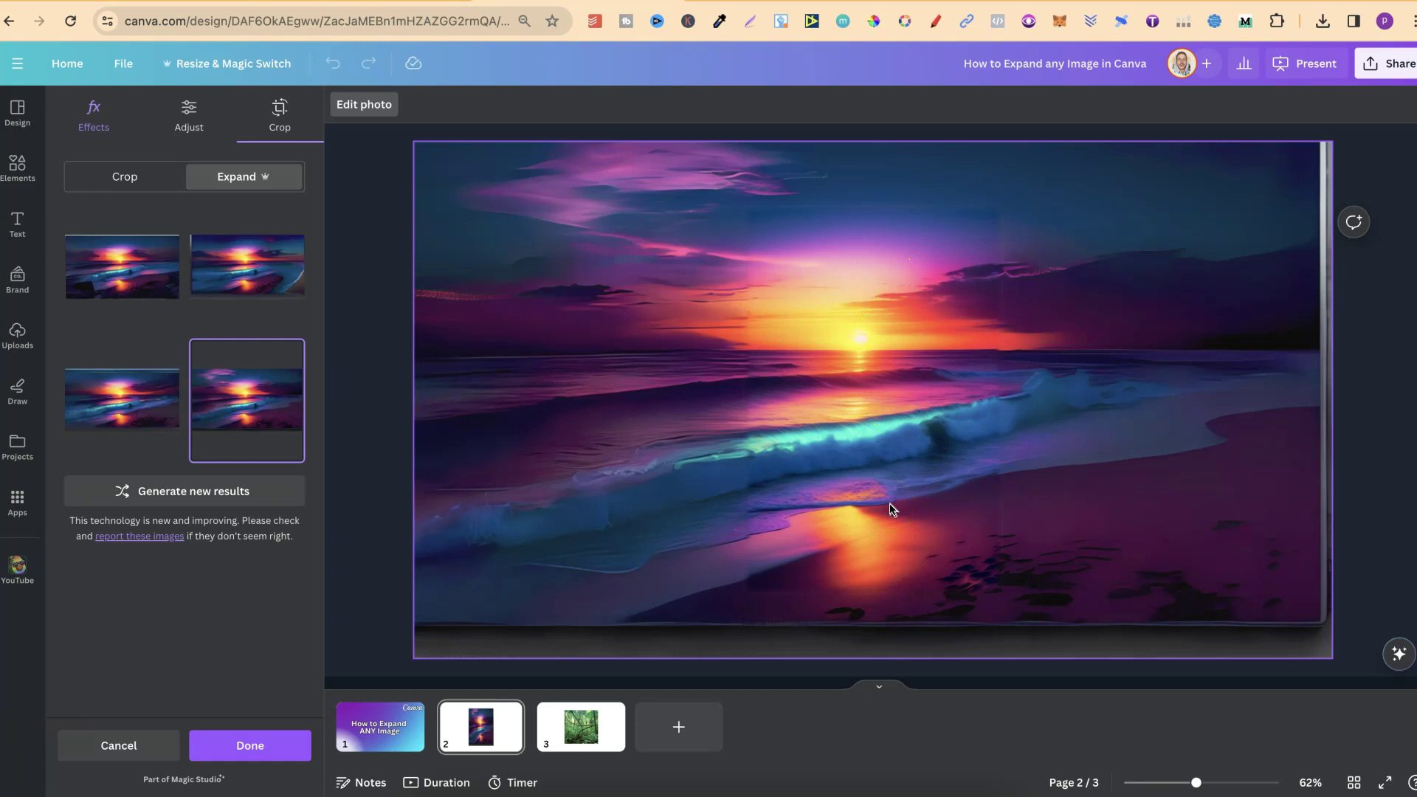
pyautogui.click(262, 742)
# On slide 3, run Magic Expand on the jungle photo at Whole Page size
pyautogui.click(302, 751)
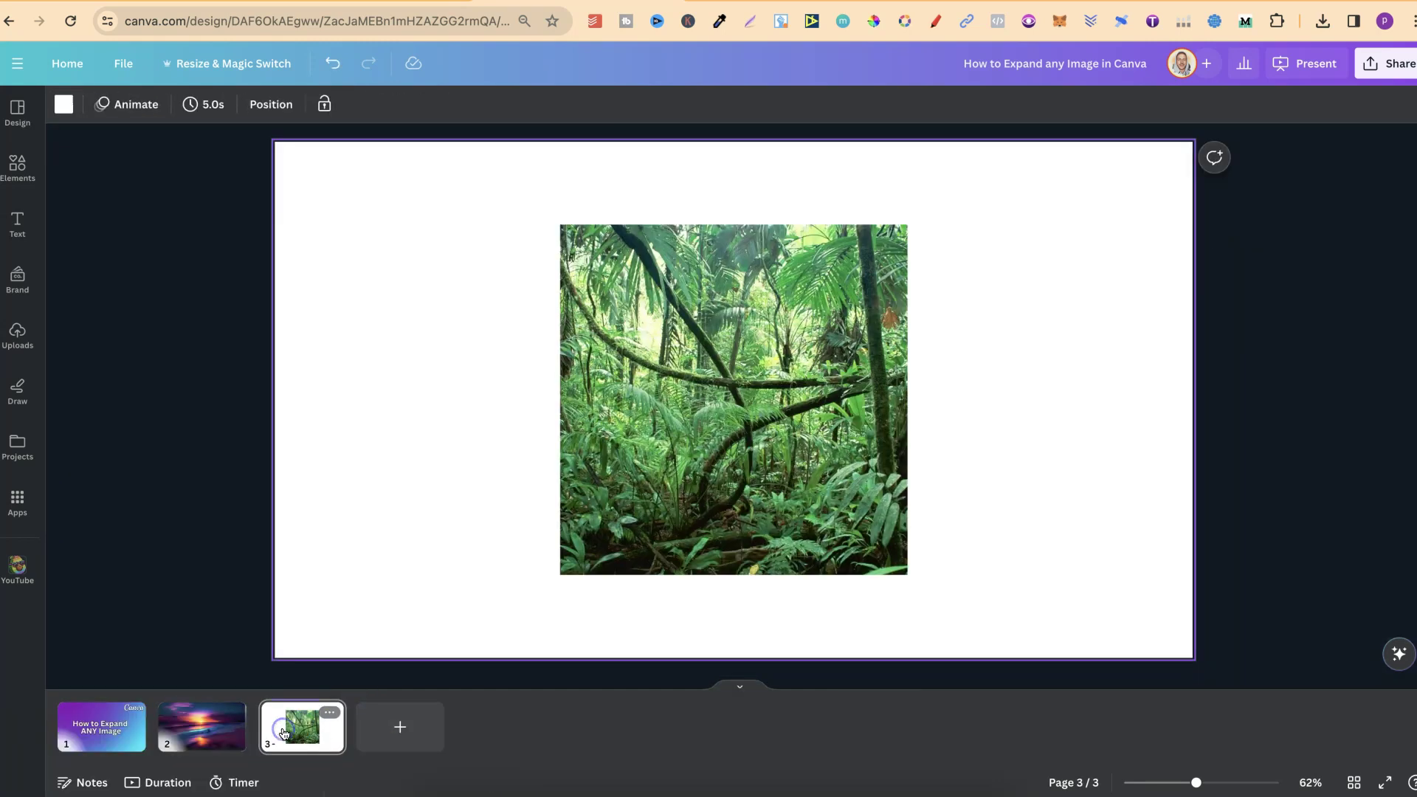
pyautogui.click(684, 365)
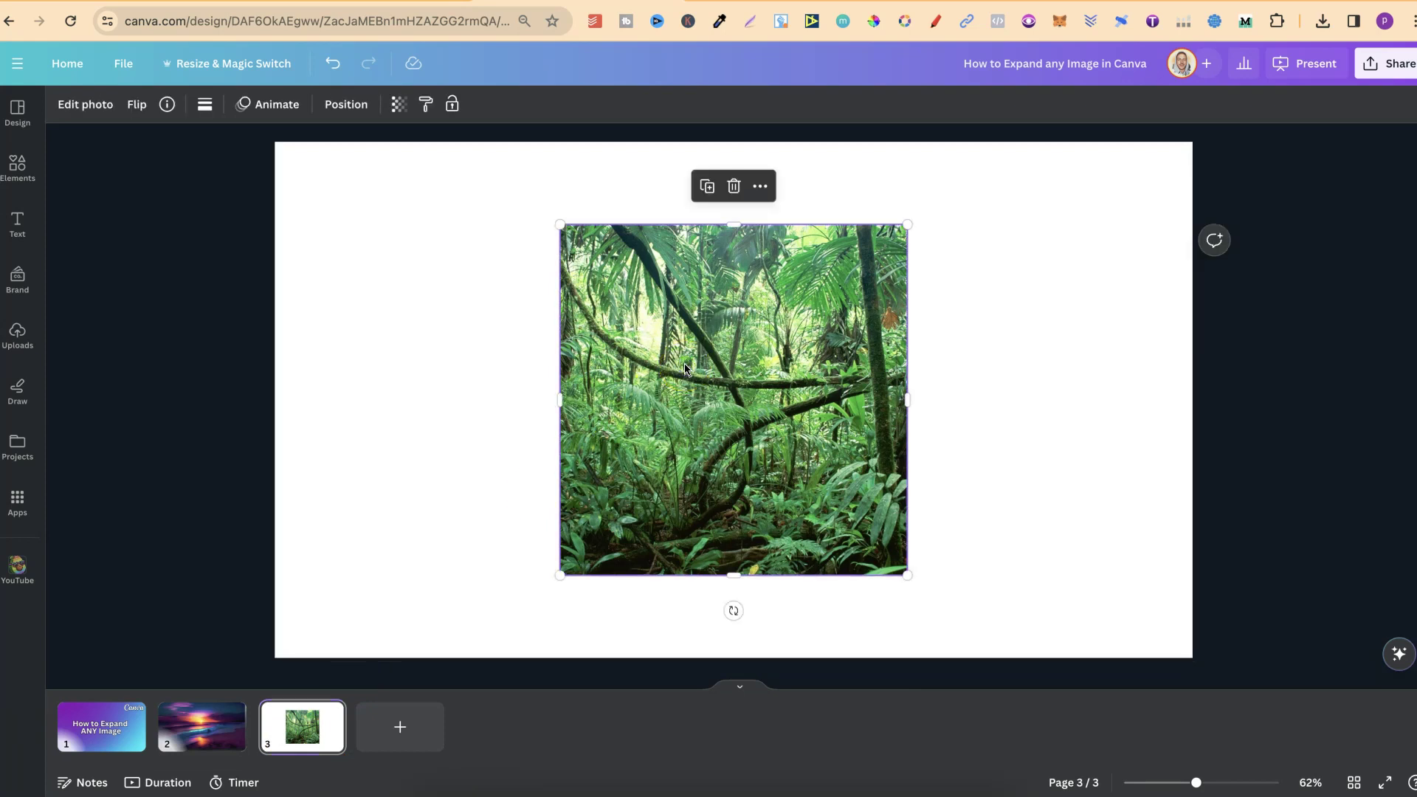
pyautogui.click(84, 104)
pyautogui.click(229, 224)
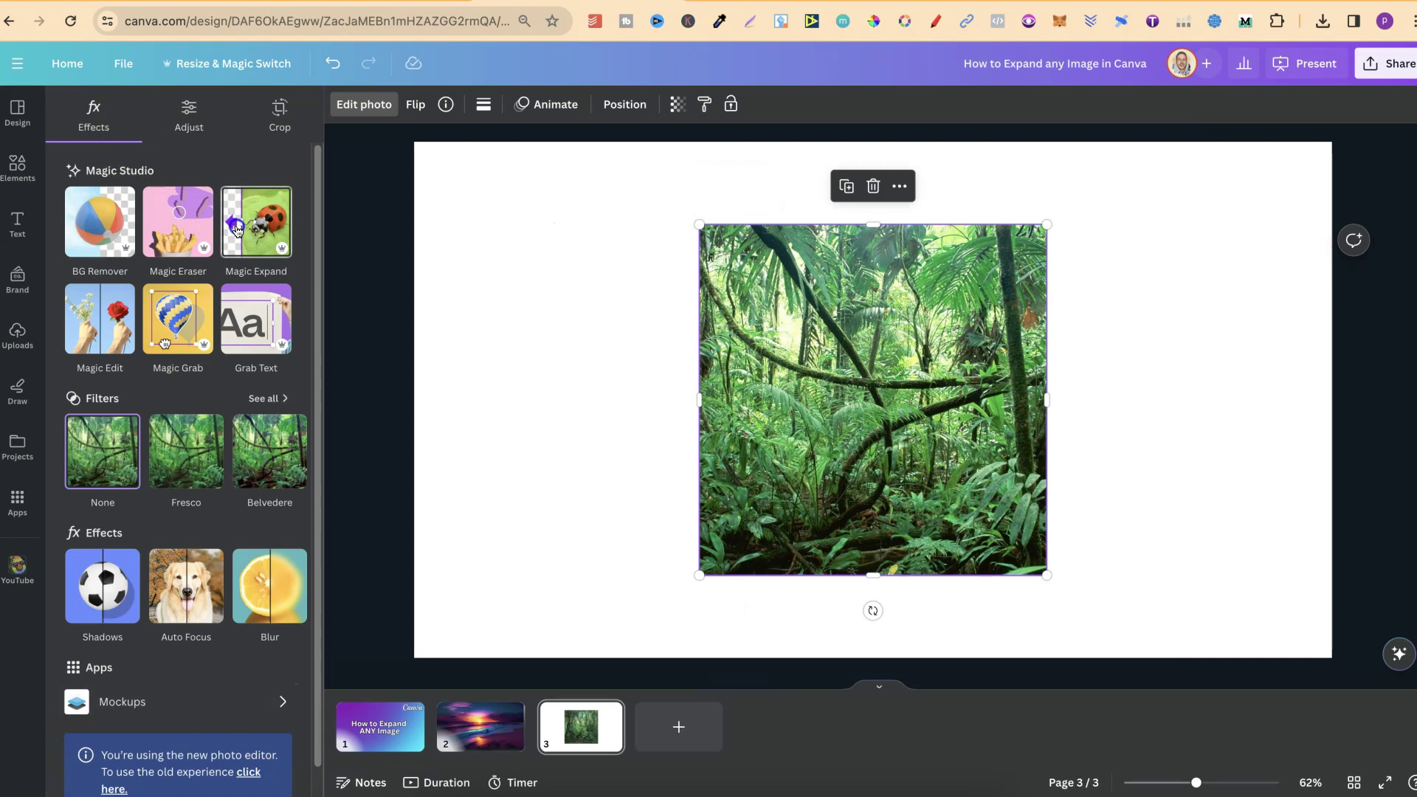
pyautogui.click(163, 278)
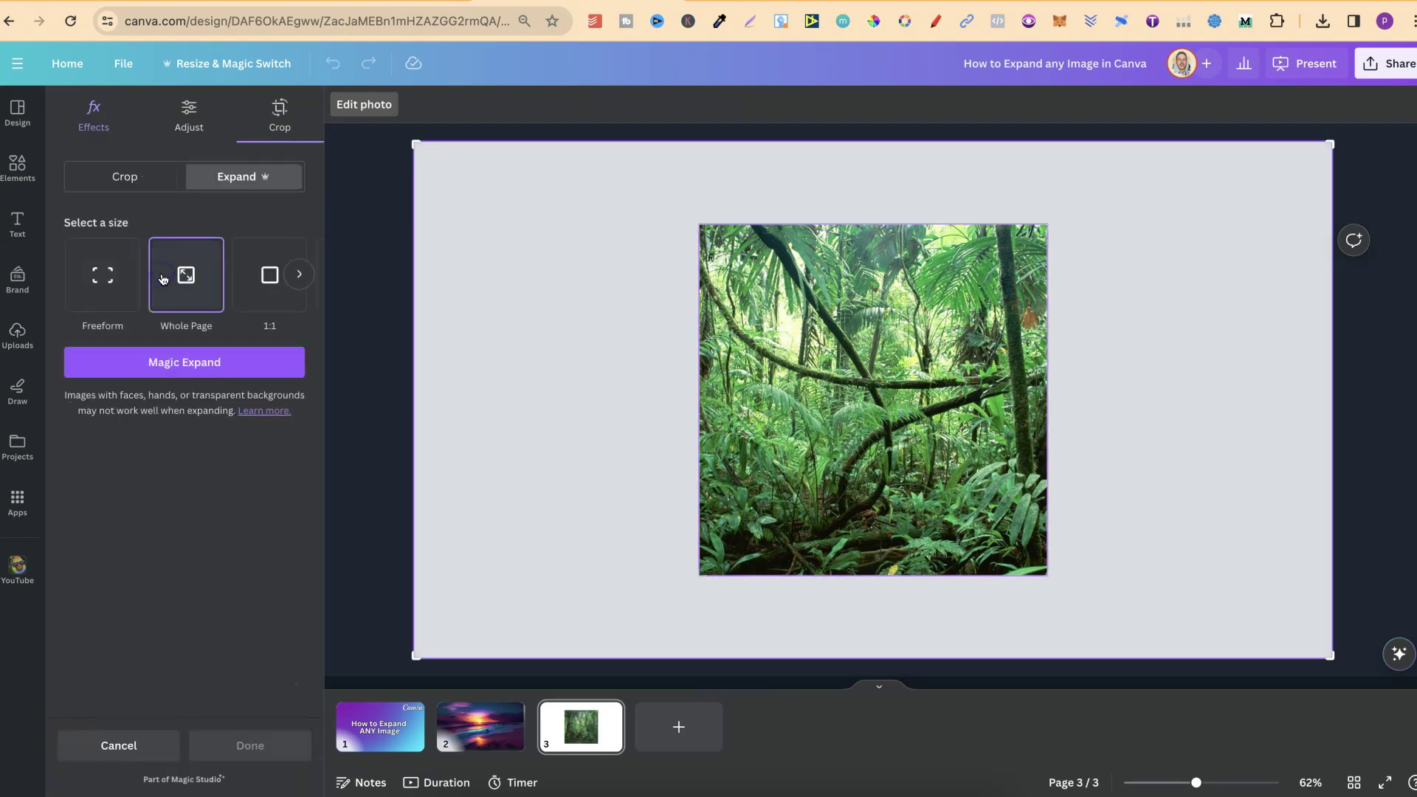
pyautogui.click(211, 362)
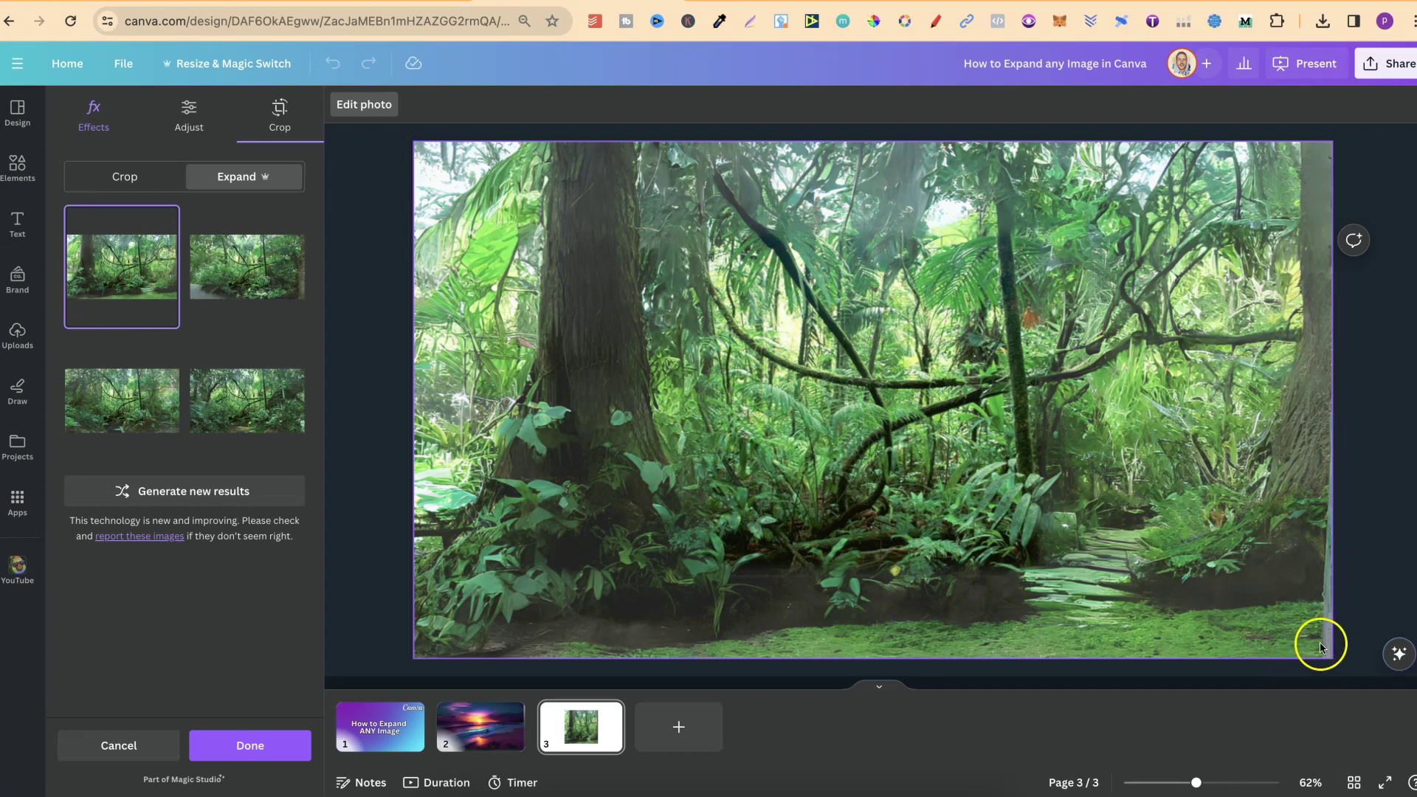
# Compare the four jungle expansions, apply the second one, and deselect the image
pyautogui.click(261, 278)
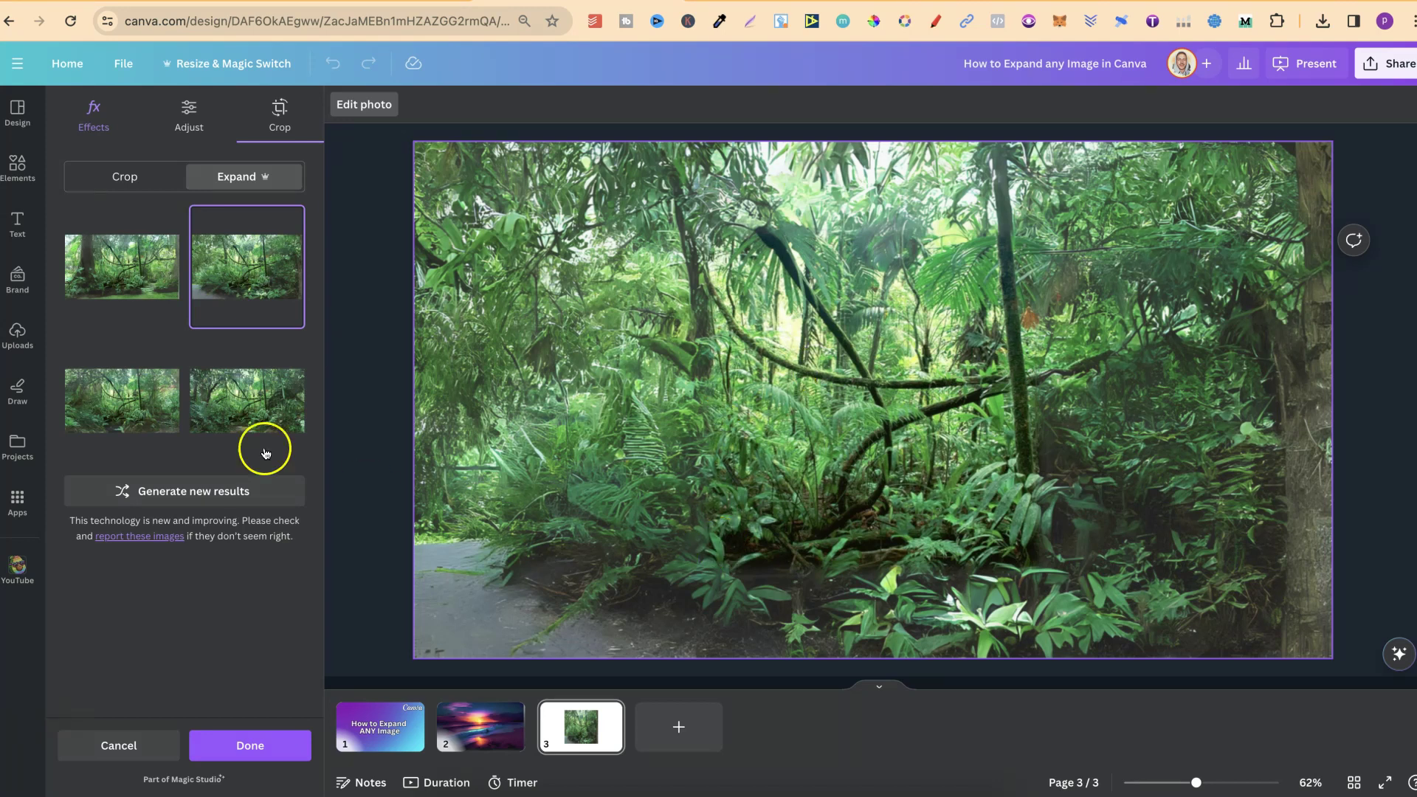
pyautogui.click(151, 407)
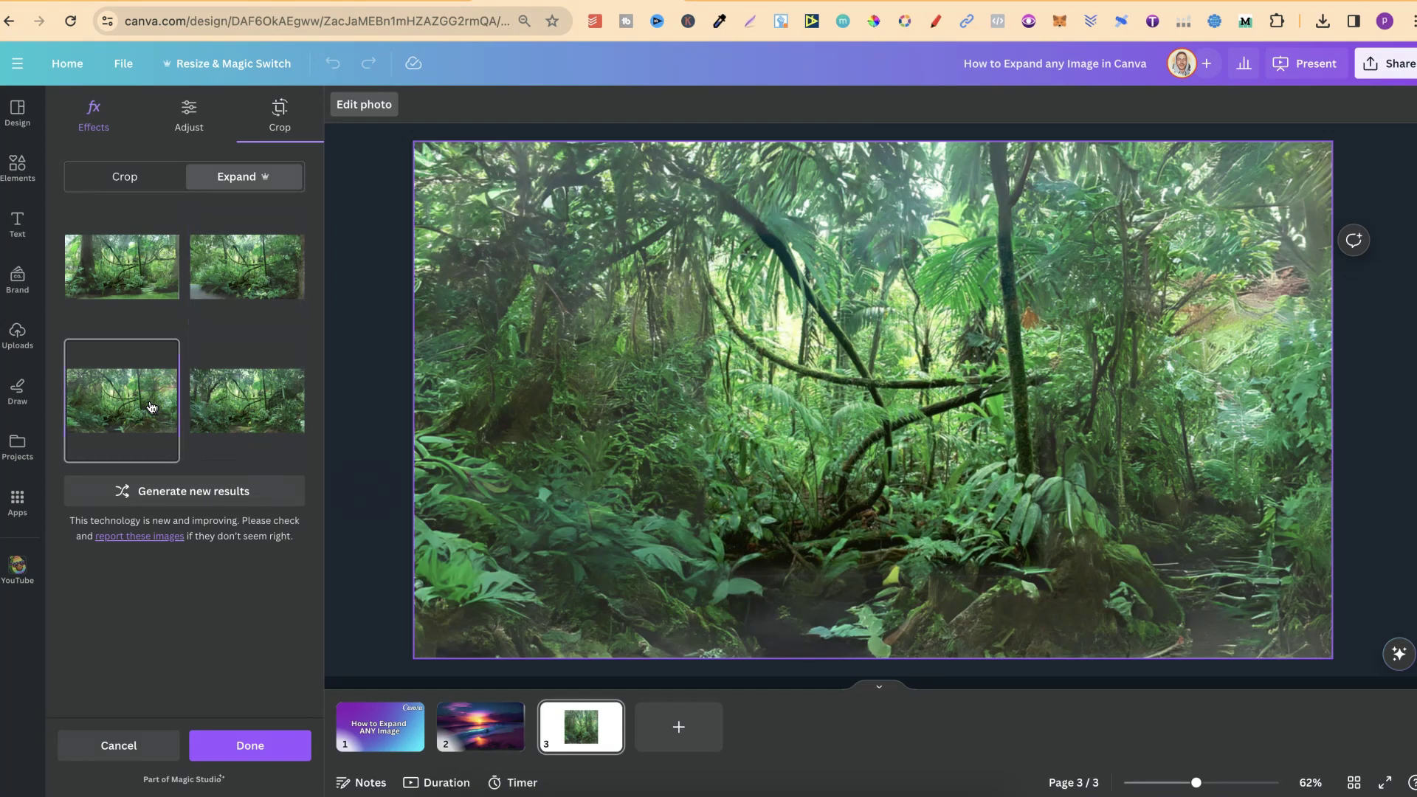
pyautogui.click(231, 406)
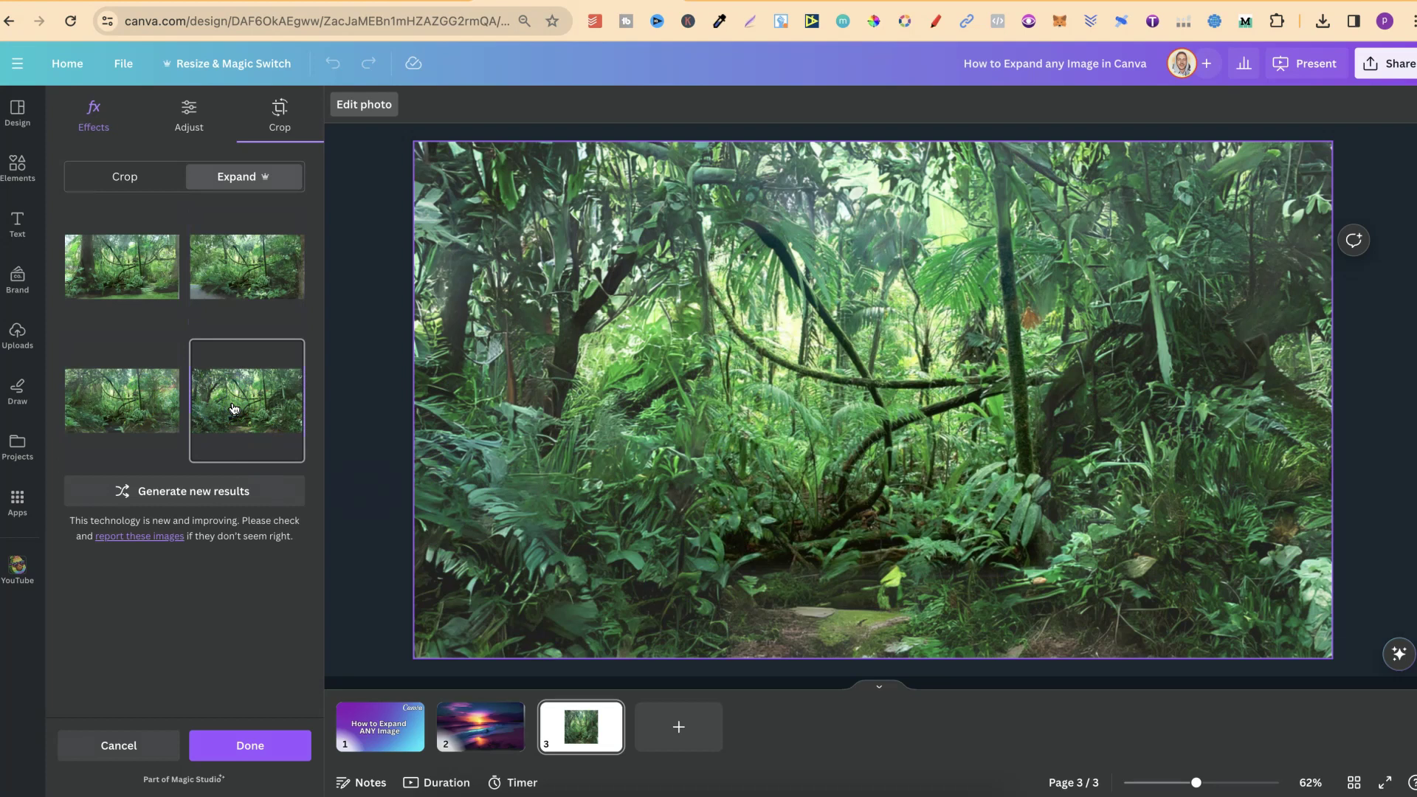
pyautogui.click(227, 279)
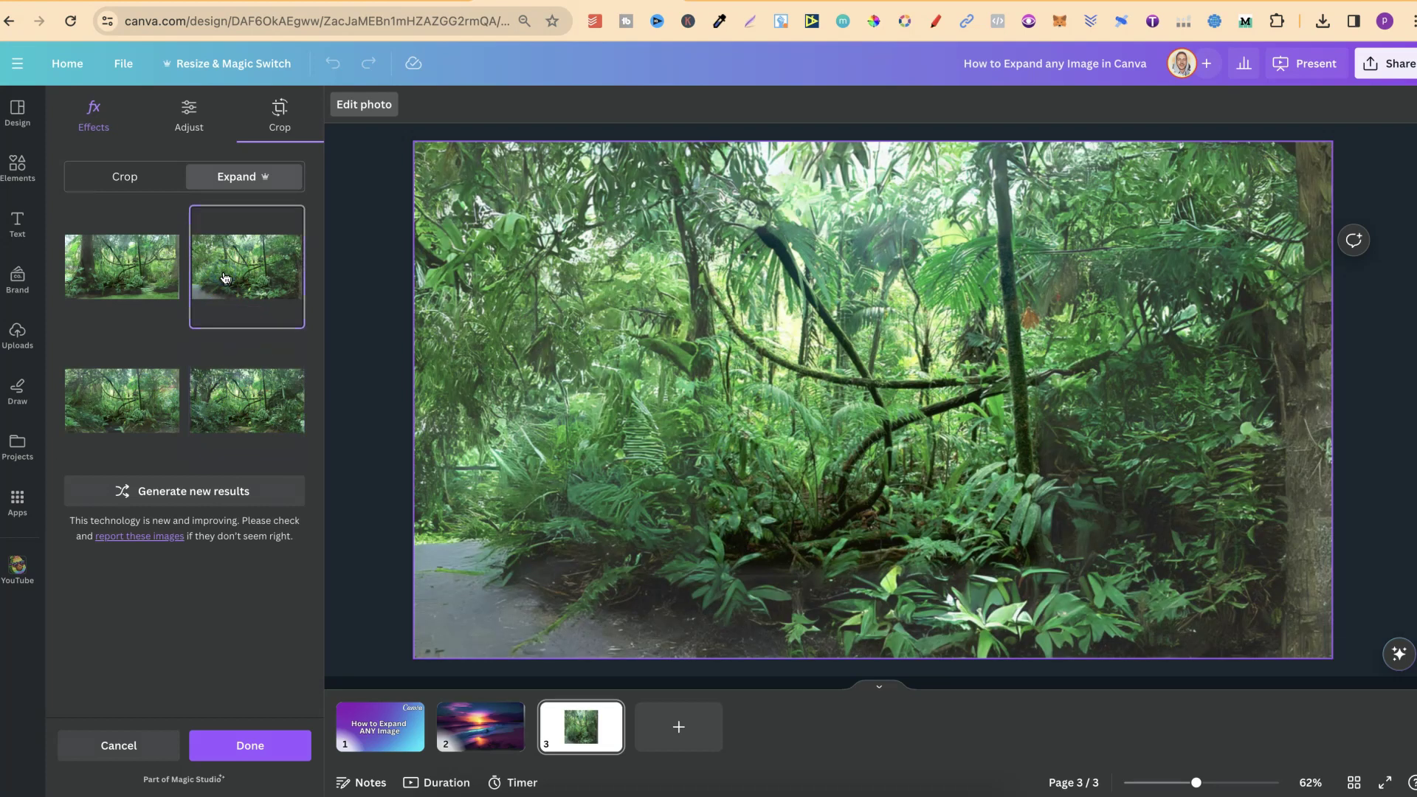
pyautogui.click(246, 741)
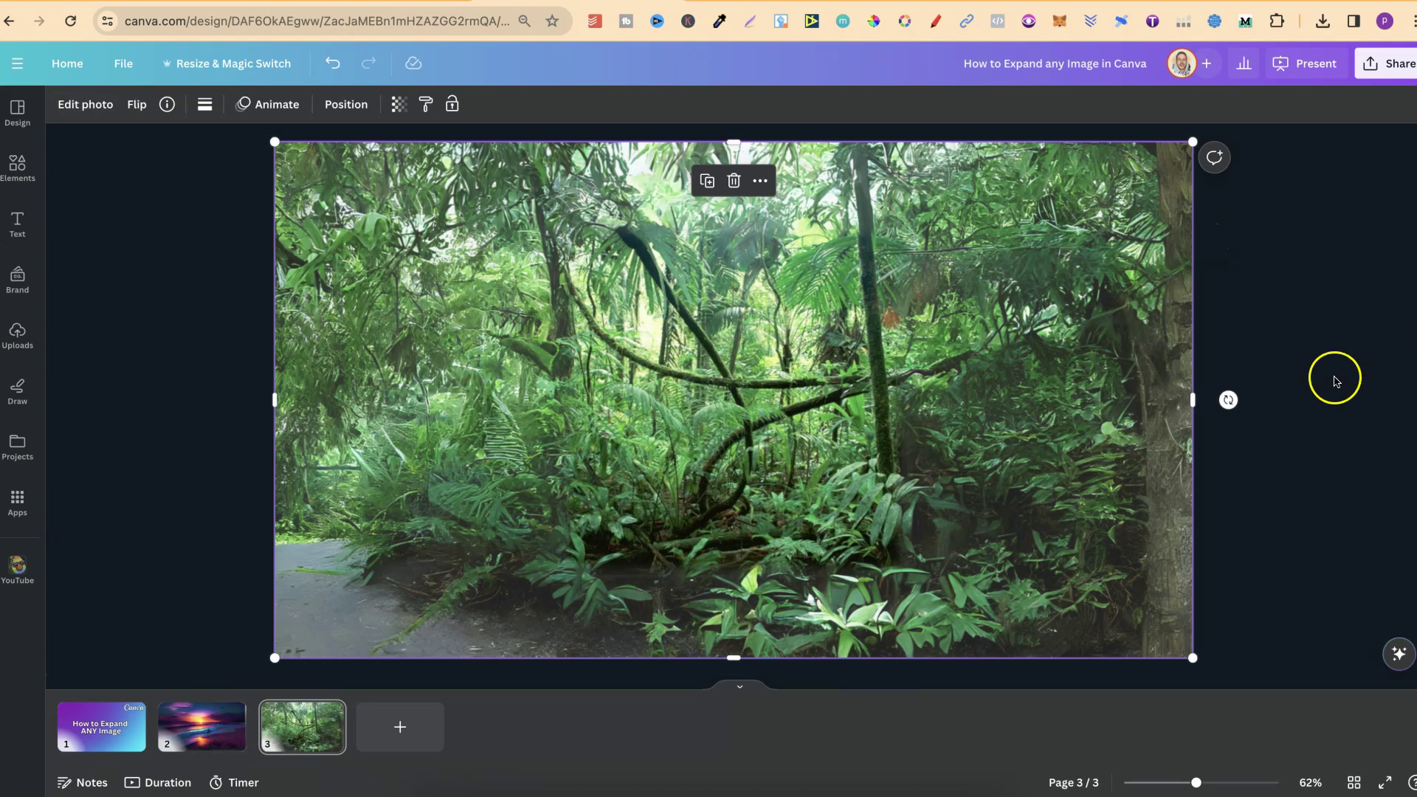
pyautogui.click(1311, 380)
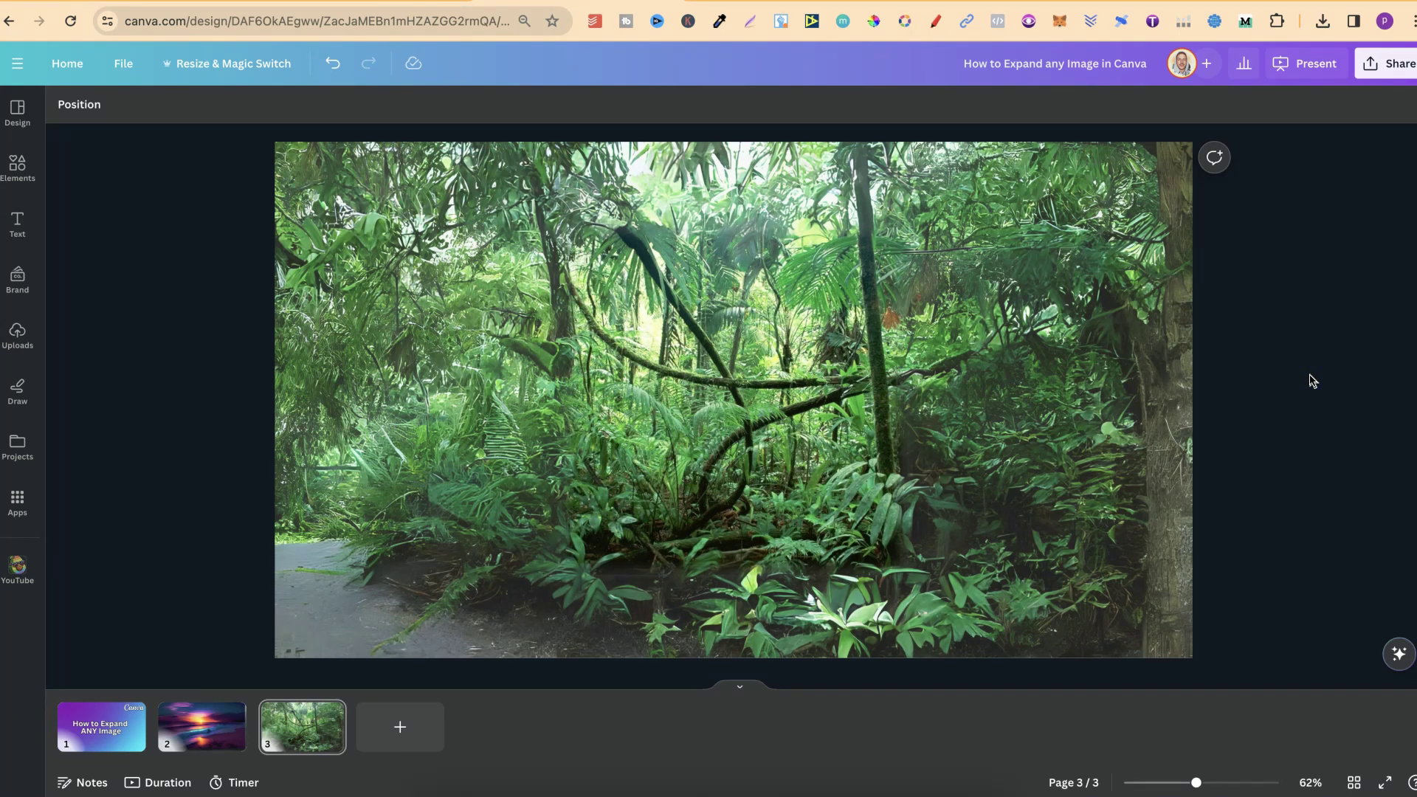
pyautogui.click(1296, 382)
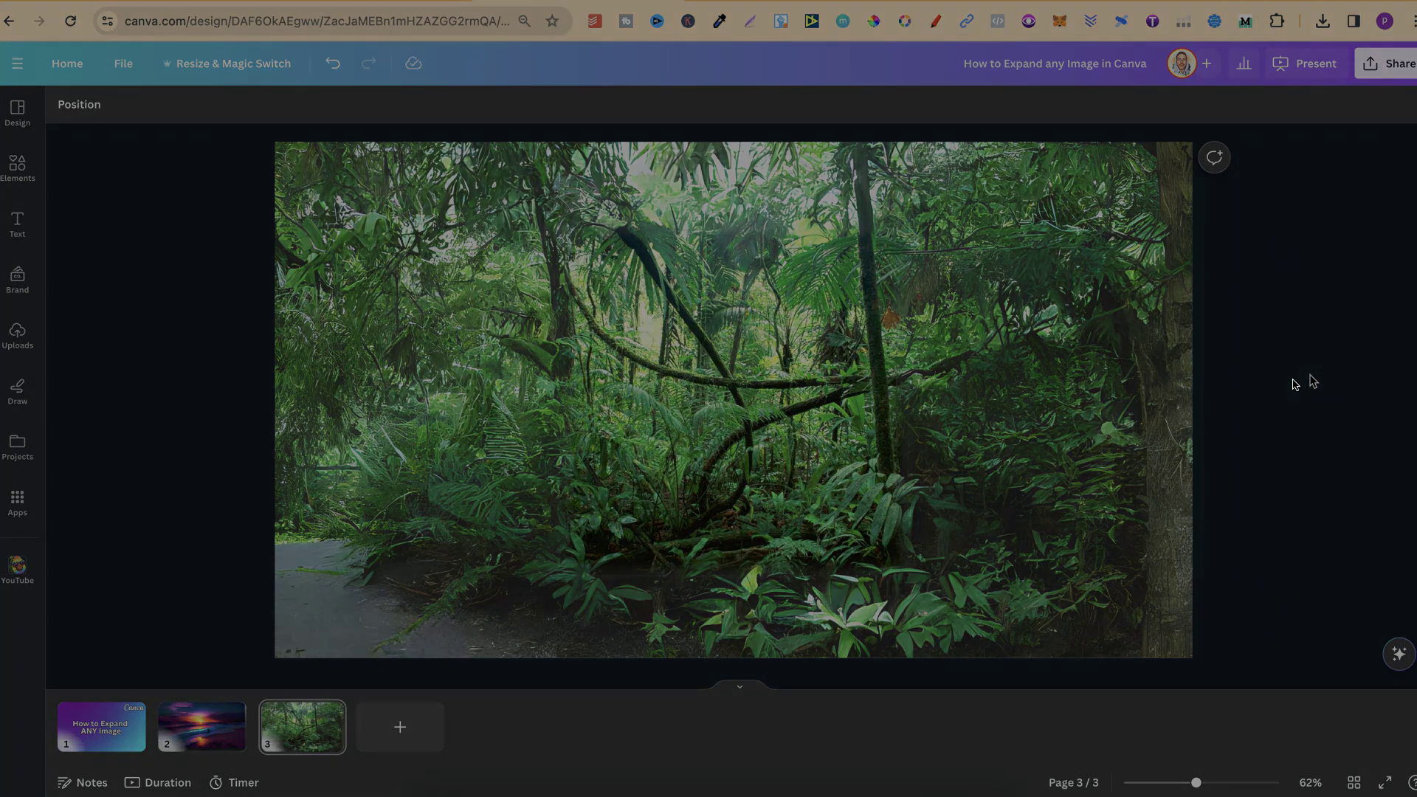
pyautogui.click(74, 717)
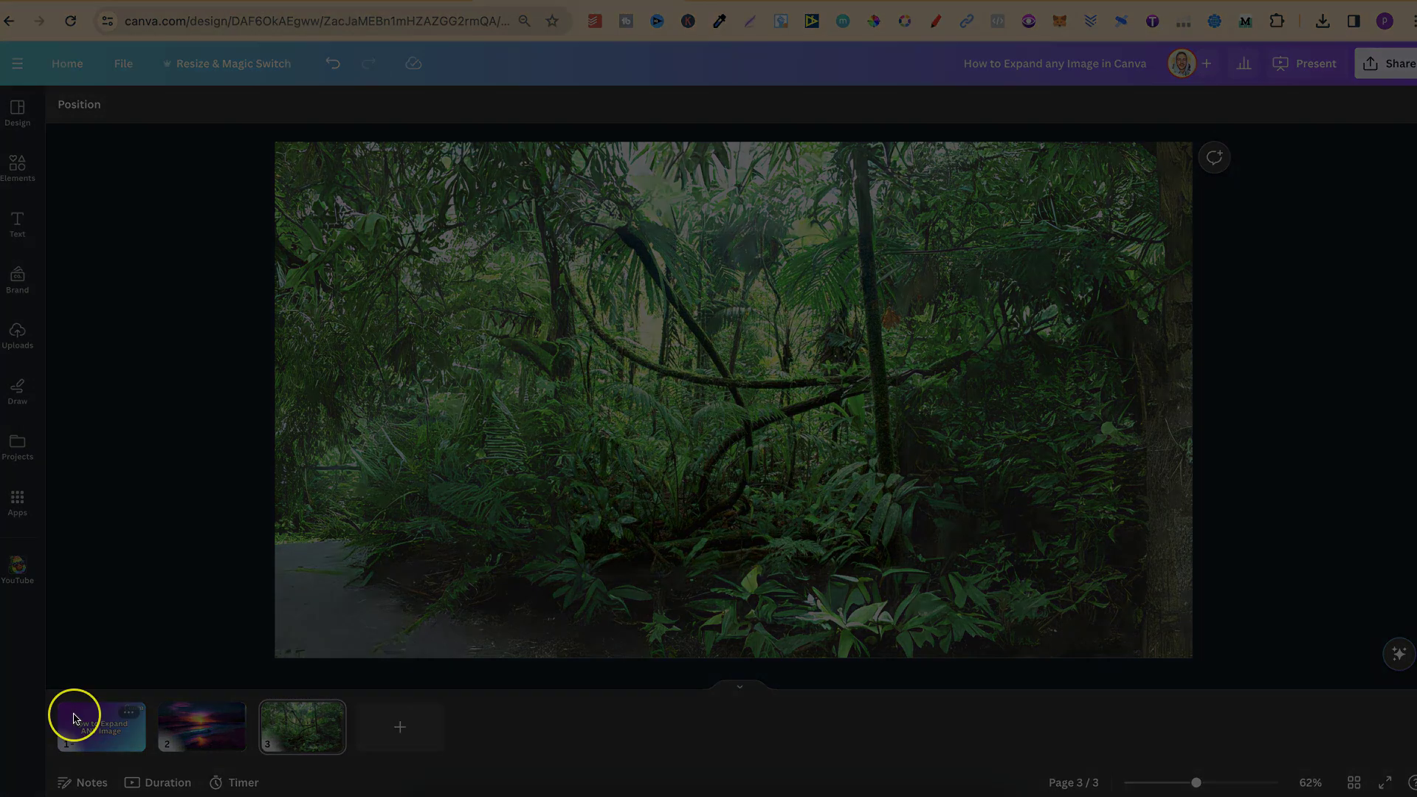